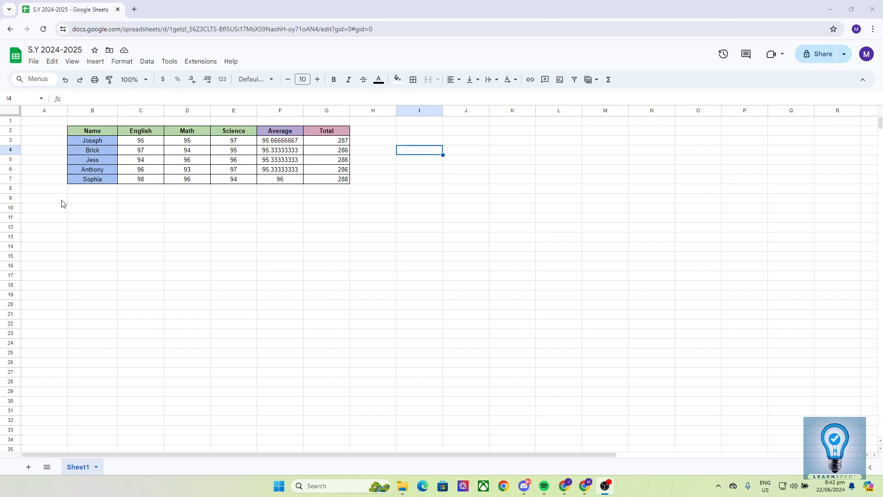
Step: Open a new Chrome tab next to the S.Y 2024-2025 grades spreadsheet
key("ctrl+t")
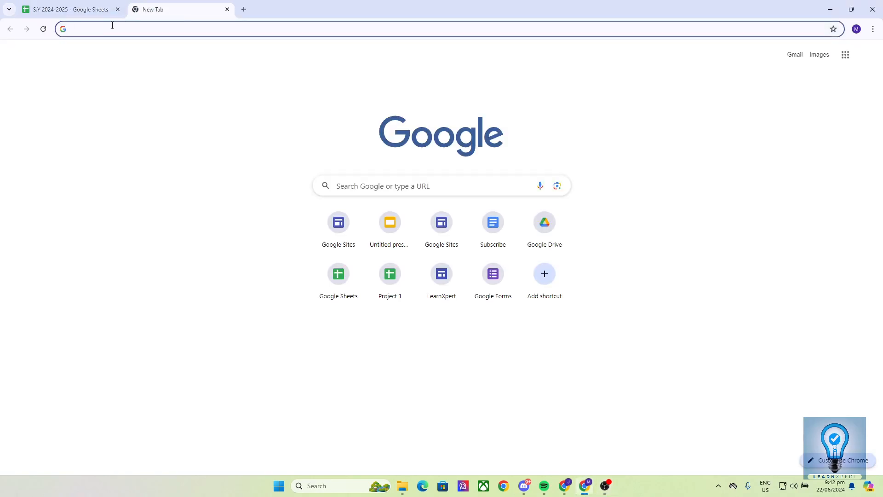
Step: Load sheets.google.com, then open Google Drive from the Google apps grid in another tab
type("sheets.google.com")
key("Return")
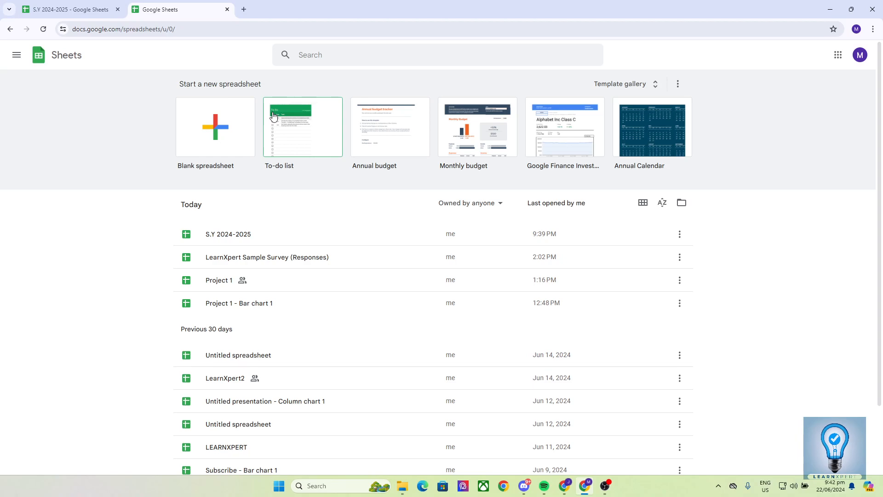
left_click(244, 9)
left_click(844, 54)
left_click(798, 241)
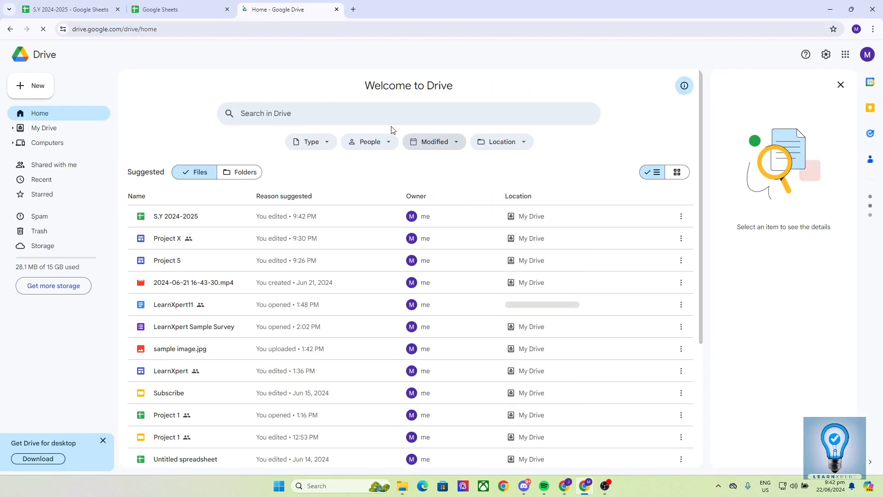
Step: Glance at Drive's New menu, then close the Google Drive tab
left_click(41, 85)
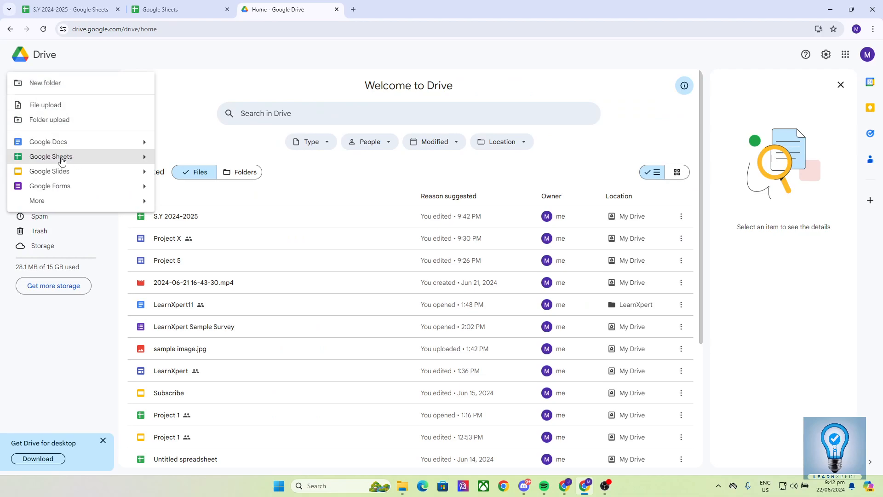
left_click(337, 9)
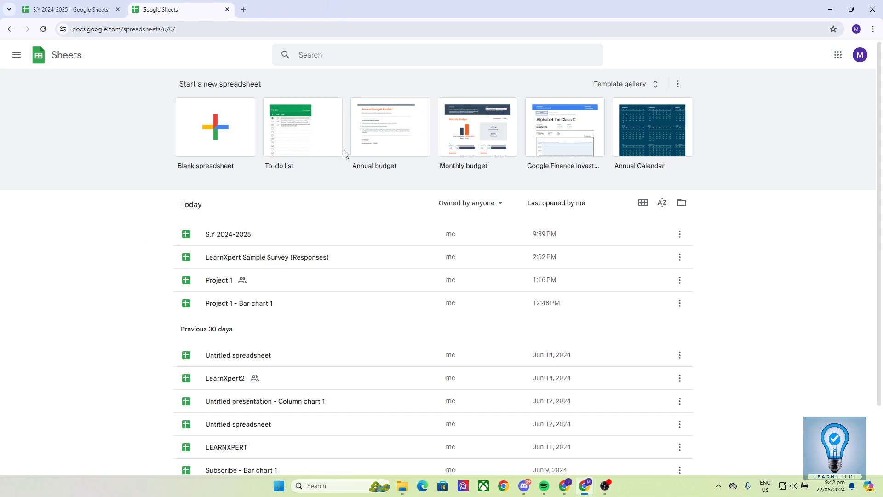
Step: Switch back to the S.Y 2024-2025 spreadsheet tab
left_click(78, 8)
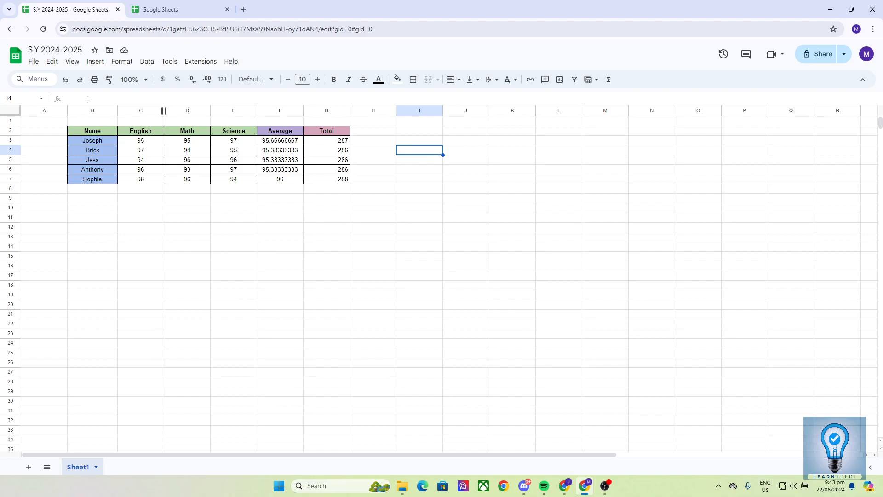
left_click_drag(55, 202, 322, 323)
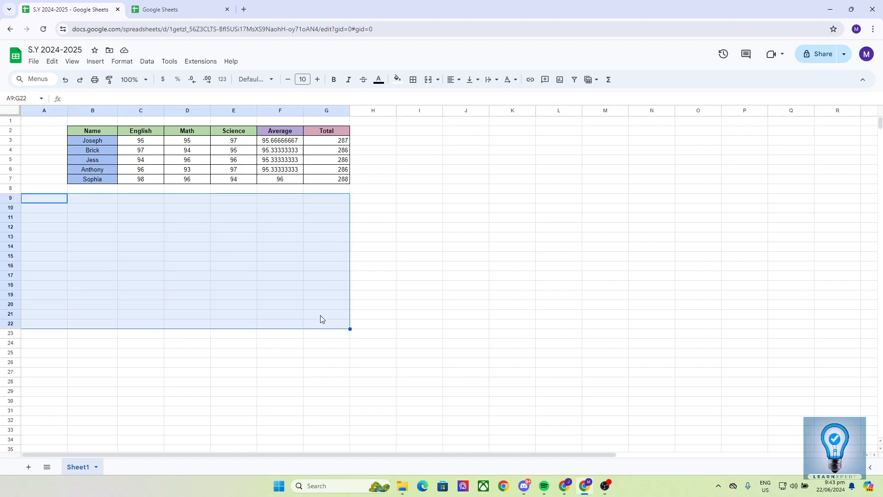
left_click(404, 239)
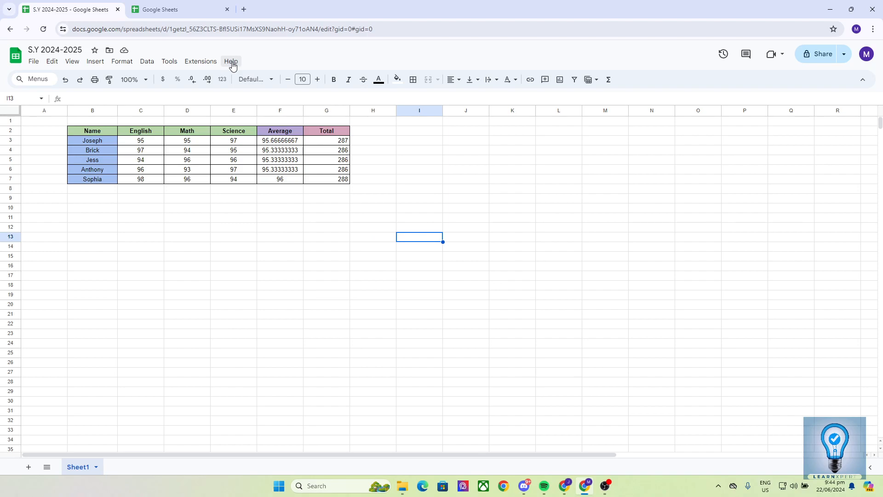
Step: Switch to the Google Sheets home page tab
left_click(178, 10)
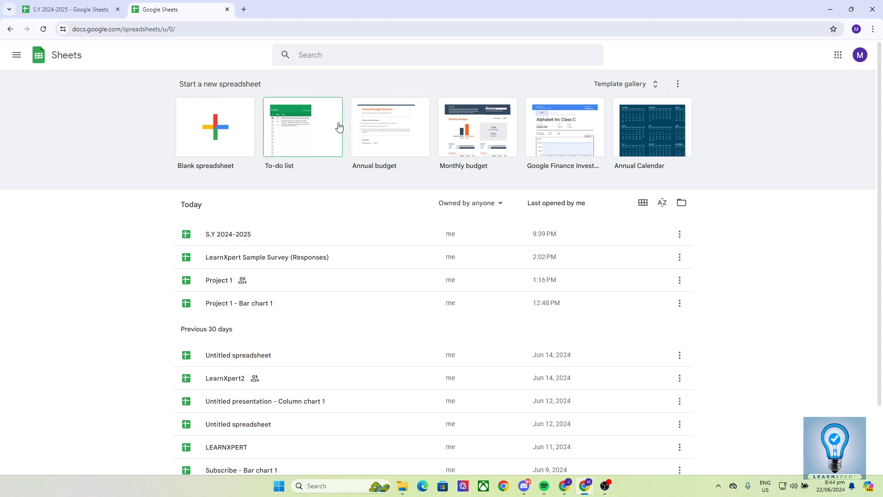
left_click(610, 86)
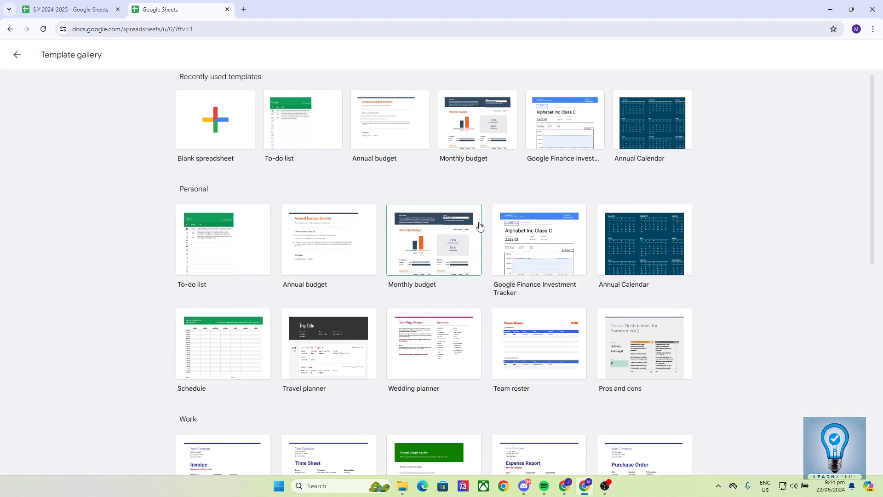
scroll(479, 225, "down", 10)
scroll(480, 226, "up", 10)
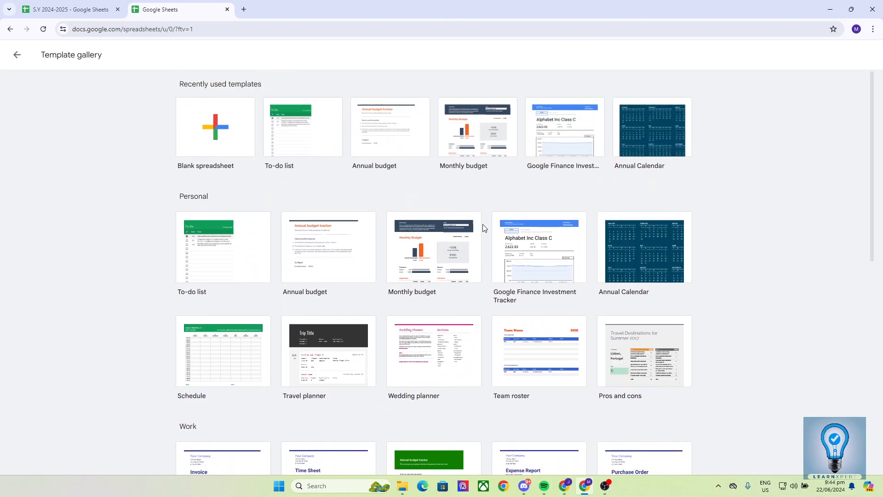
left_click(17, 55)
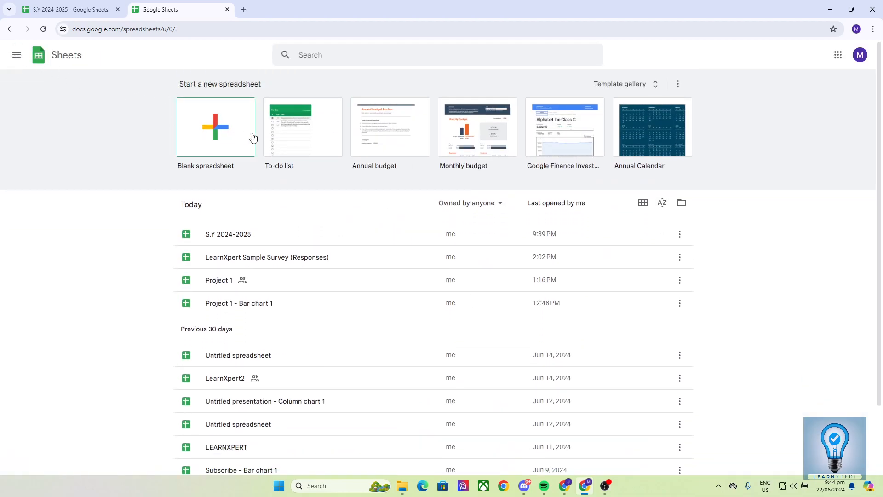
Step: Start a blank spreadsheet and title it 'Project 1'
left_click(200, 130)
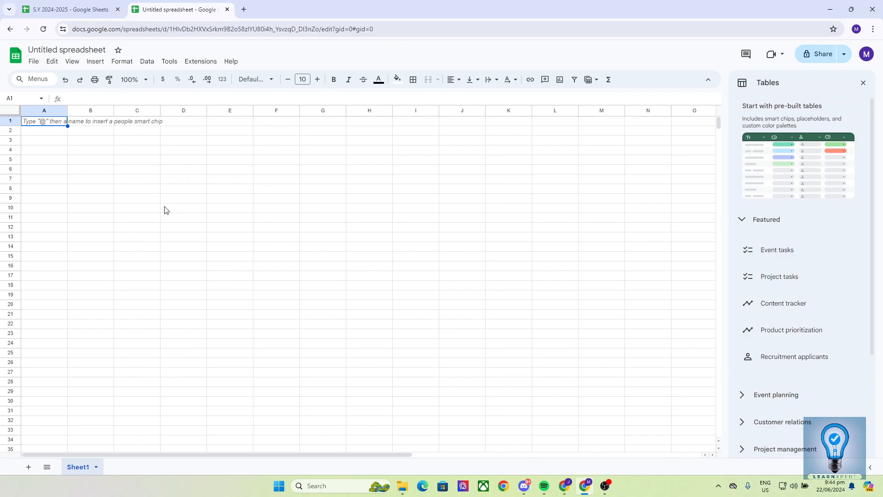
left_click(69, 48)
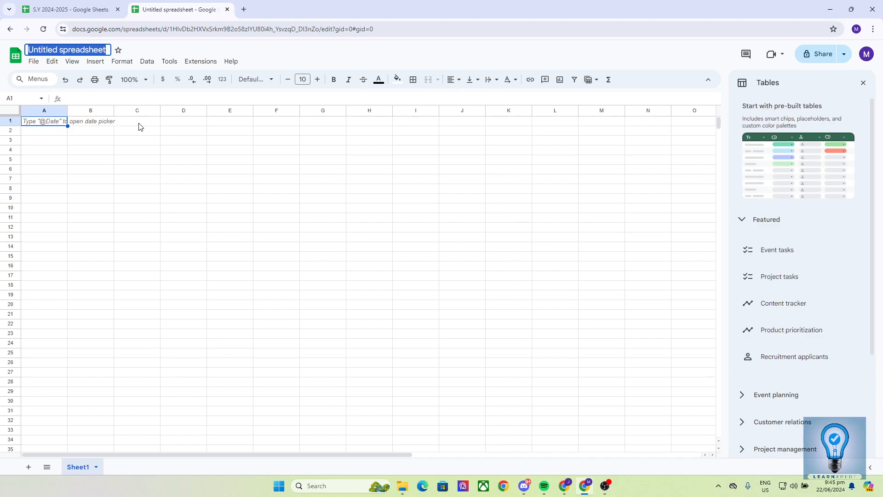
type("Project 1")
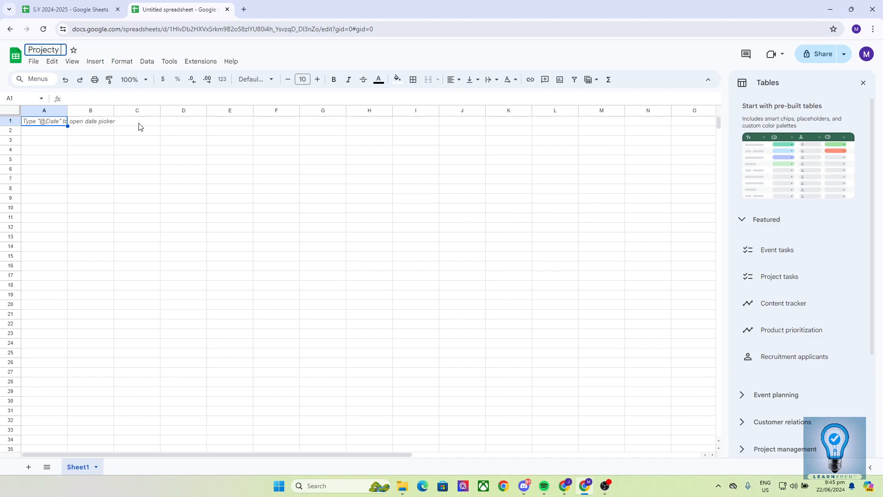
key("Return")
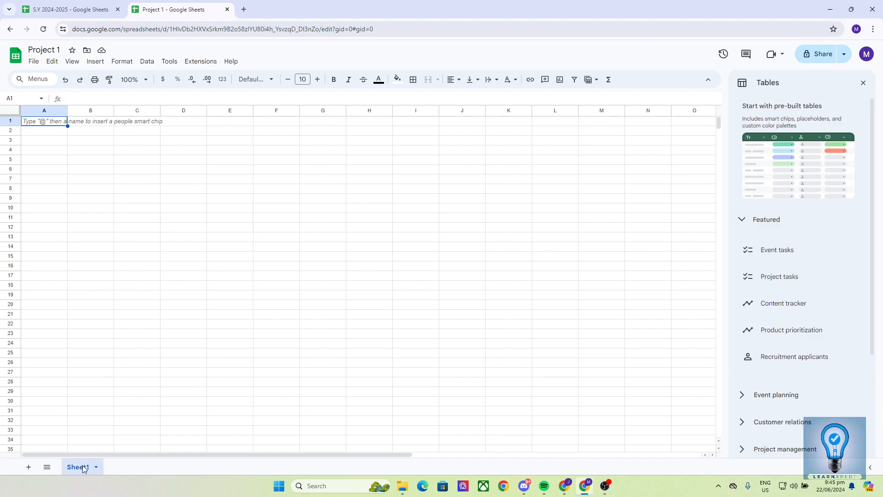
Step: Add five new blank sheets to the Project 1 workbook
left_click(28, 467)
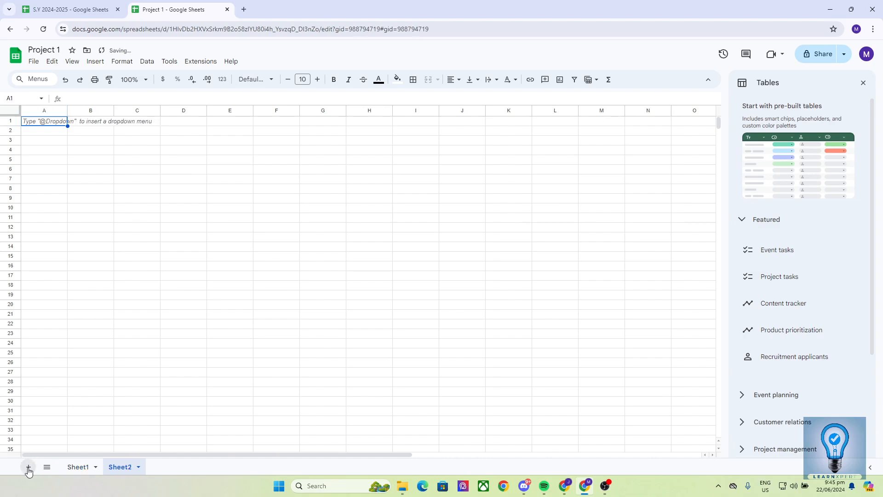
left_click(29, 468)
left_click(28, 468)
left_click(28, 468)
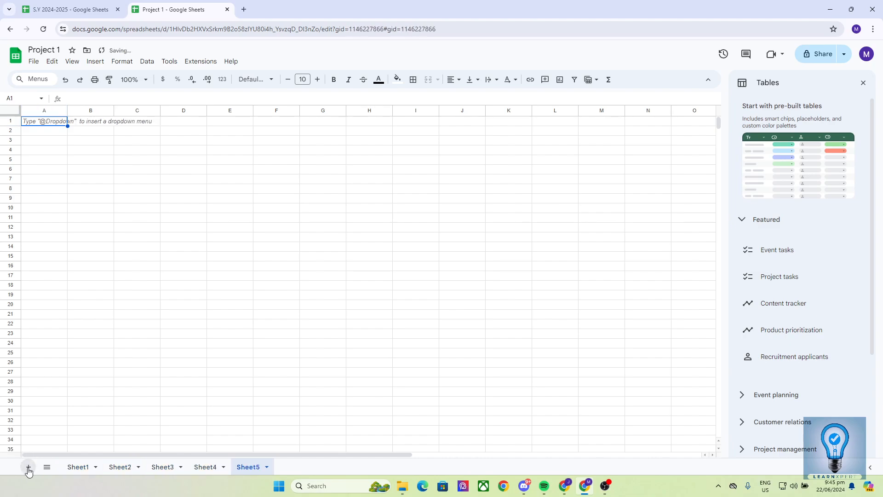
left_click(29, 467)
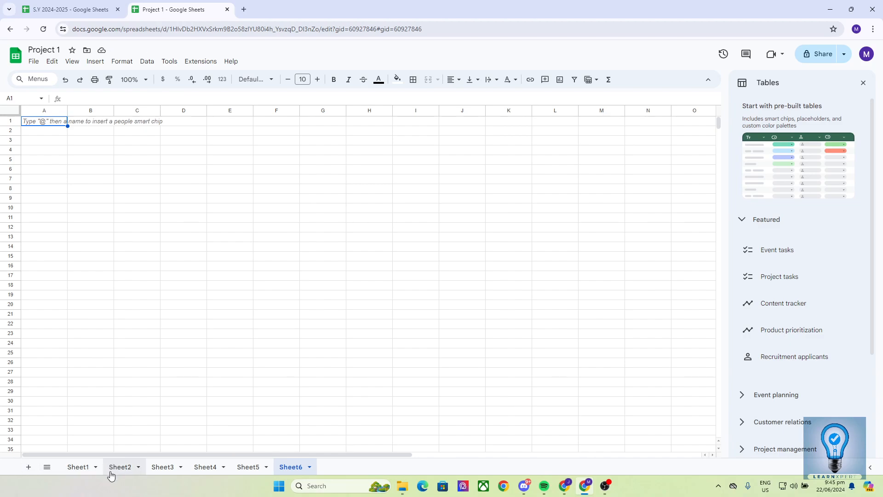
Step: Rename Sheet1 to 'Main'
left_click(81, 467)
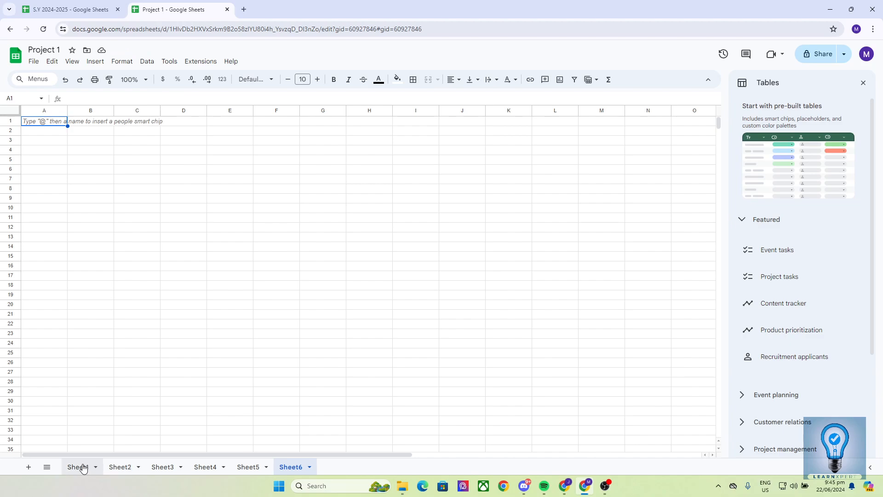
right_click(79, 468)
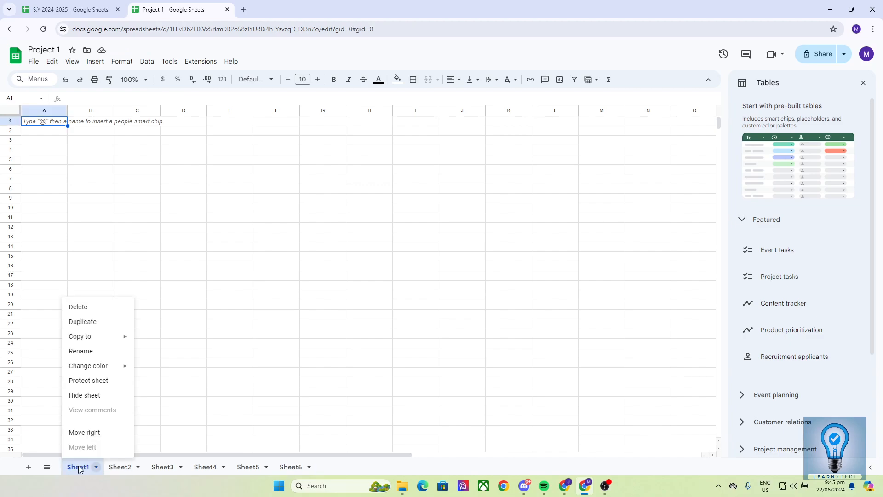
left_click(89, 357)
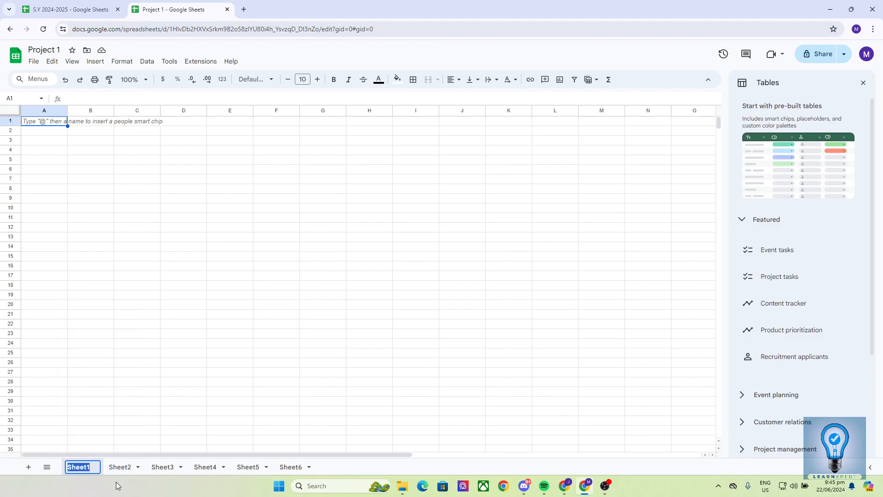
type("Main")
left_click(111, 469)
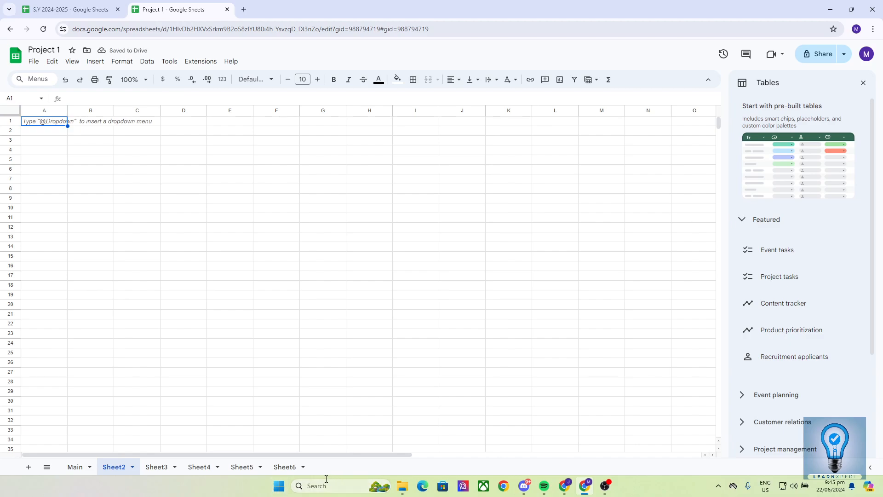
Step: Delete Sheet6 from Project 1
left_click(282, 469)
right_click(282, 469)
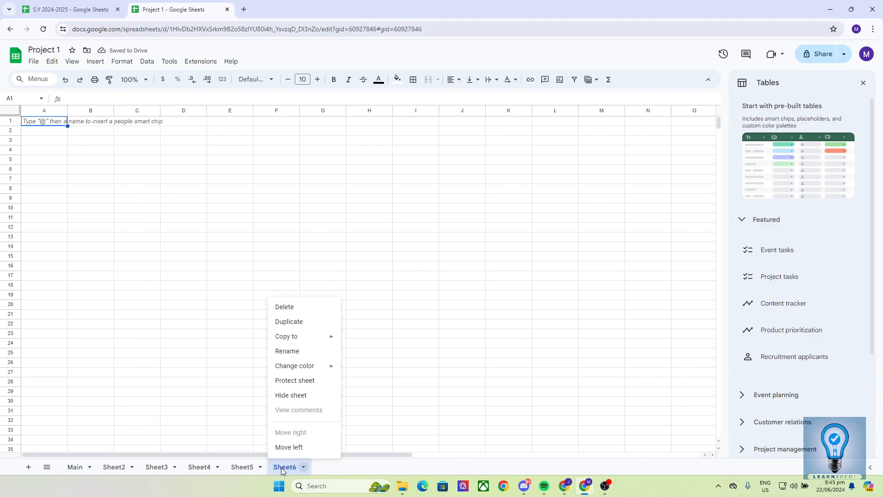
left_click(286, 308)
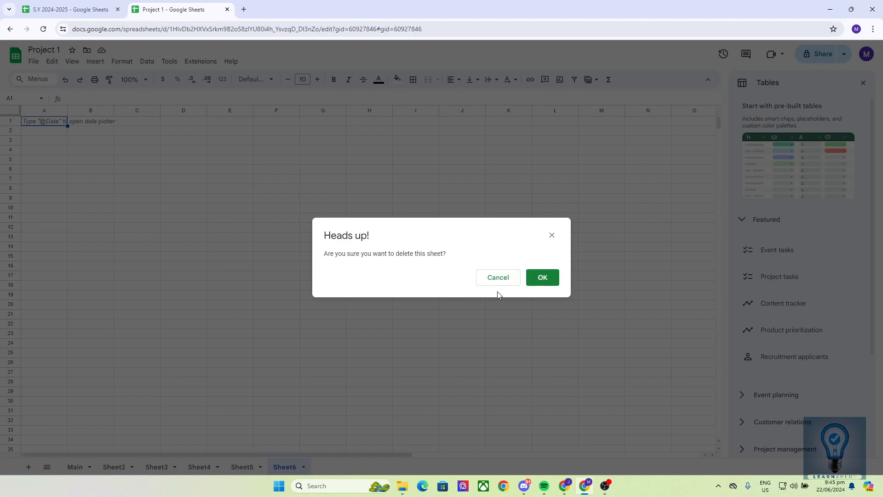
left_click(544, 280)
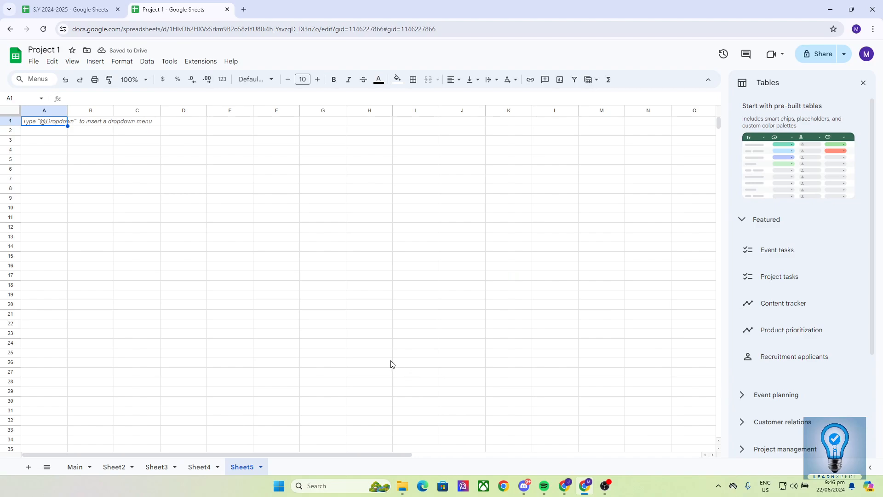
Step: Select cell B2 on the Main sheet, check S.Y 2024-2025, and return to Project 1
left_click(74, 467)
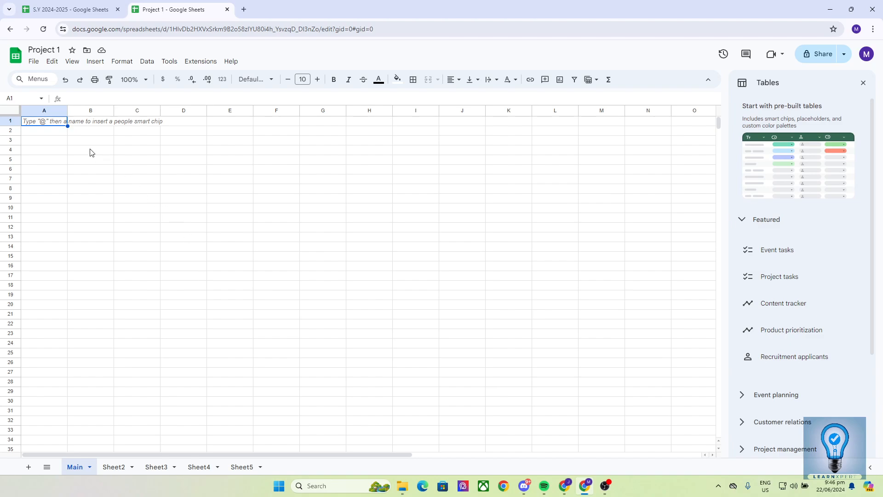
left_click(87, 133)
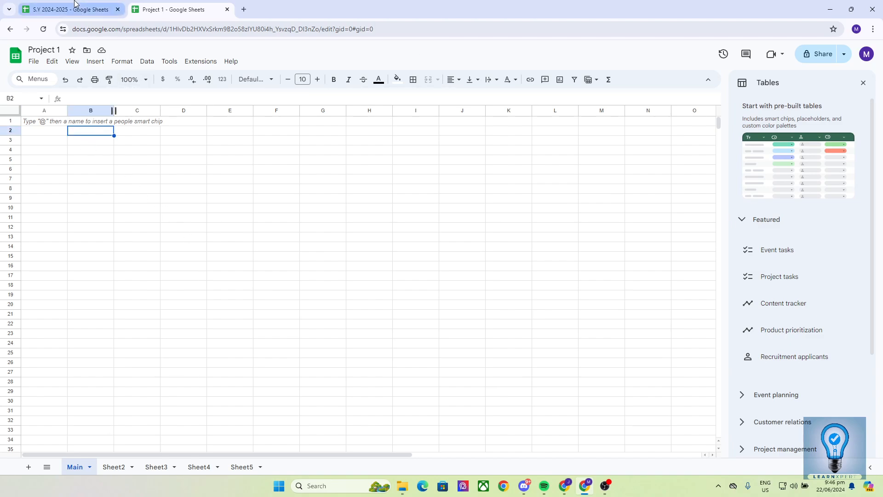
left_click(103, 9)
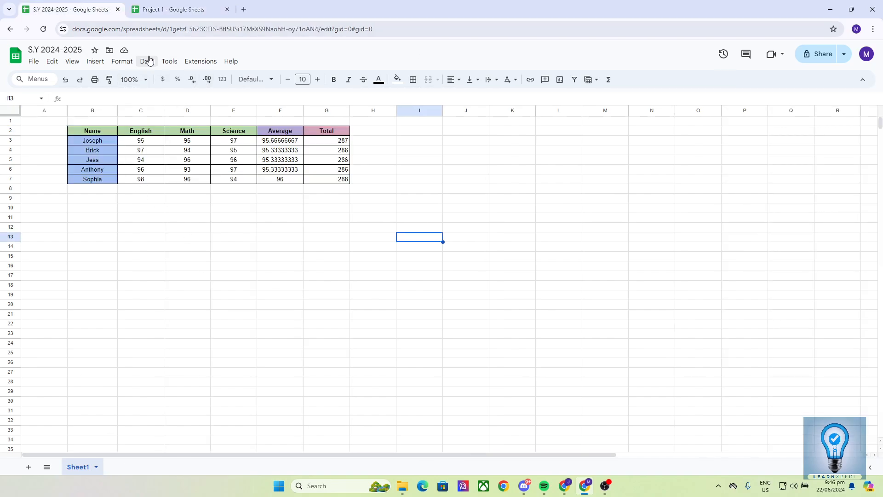
left_click(162, 9)
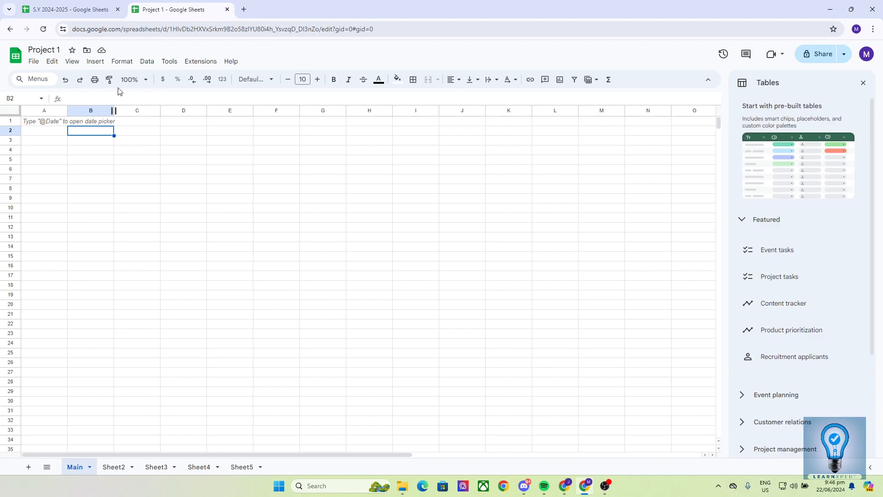
Step: Enter the Name and English headers in B2 and C2 of the Main sheet
left_click(101, 7)
left_click(158, 9)
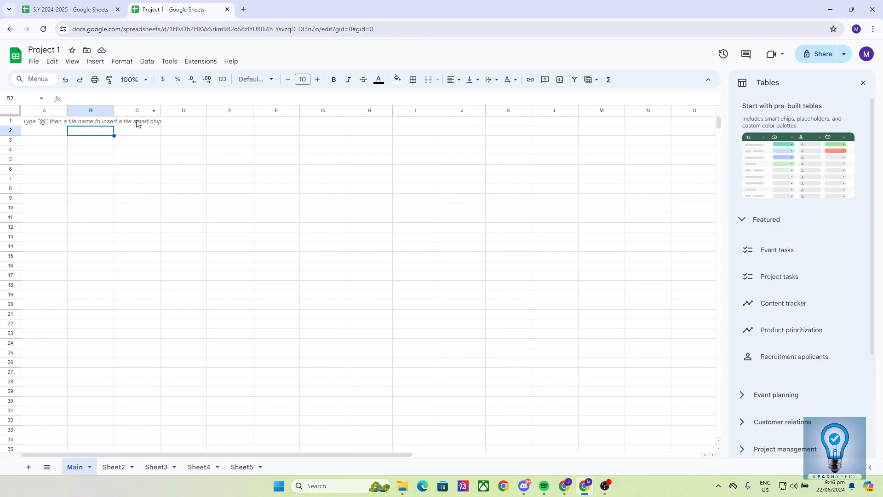
type("Name")
key("Tab")
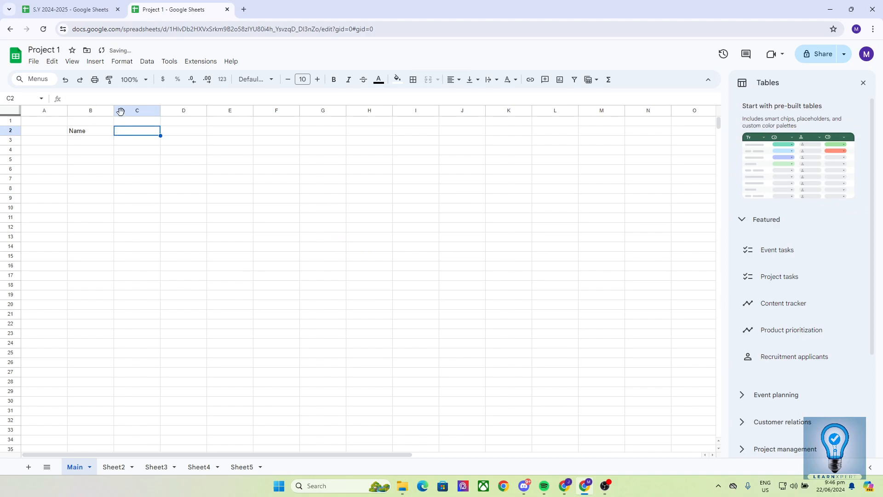
left_click(83, 6)
left_click(194, 4)
type("English")
key("Up")
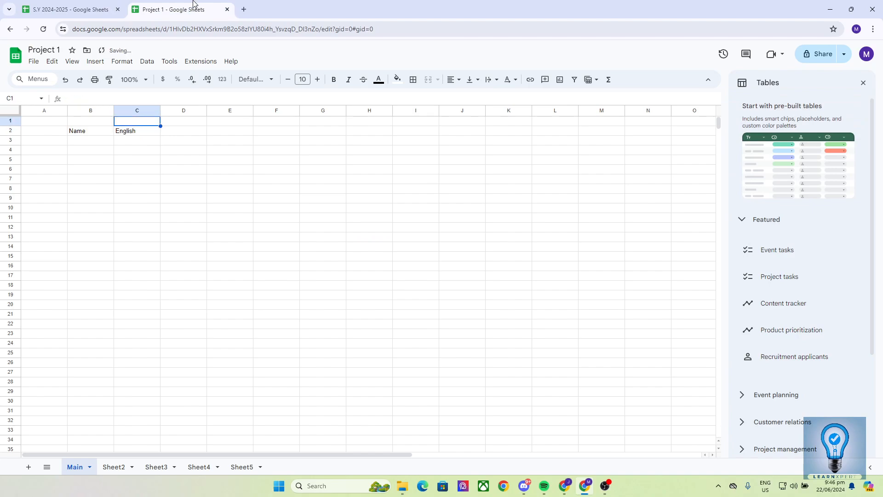
key("Down")
key("Right")
Step: Fill in the Math, Science, Average and Total headers across D2:G2
type("Math")
key("Right")
type("Scio")
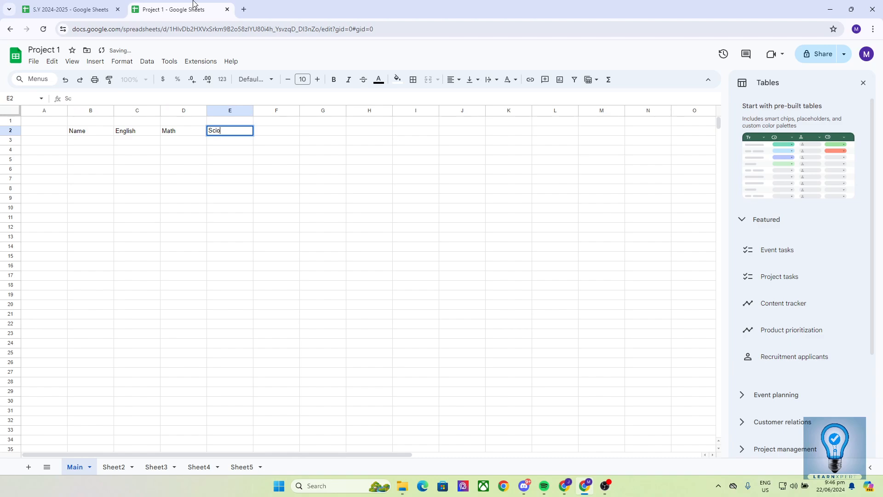
key("BackSpace")
type("ence")
key("Right")
type("AAverage")
key("Right")
type("Tota")
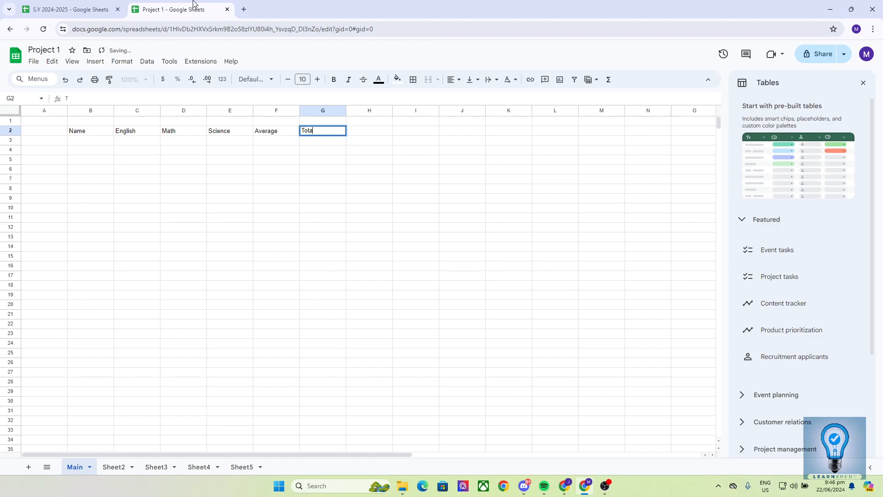
key("Return")
key("Left")
key("Left")
key("Left")
key("Left")
key("Left")
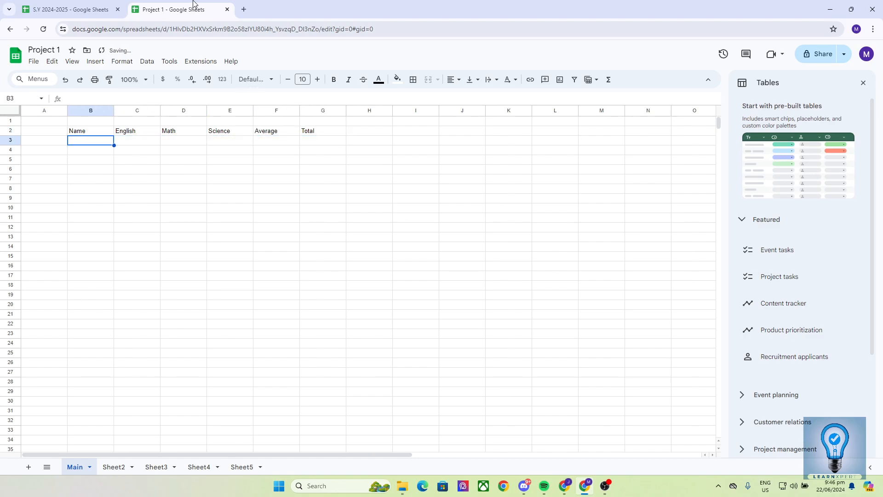
Step: Copy the five students' names and scores (B3:E7) from S.Y 2024-2025 and paste them at B3
left_click(89, 8)
left_click(181, 7)
left_click(85, 5)
left_click(107, 152)
left_click_drag(103, 143, 232, 183)
key("ctrl+c")
key("ctrl+Tab")
key("ctrl+v")
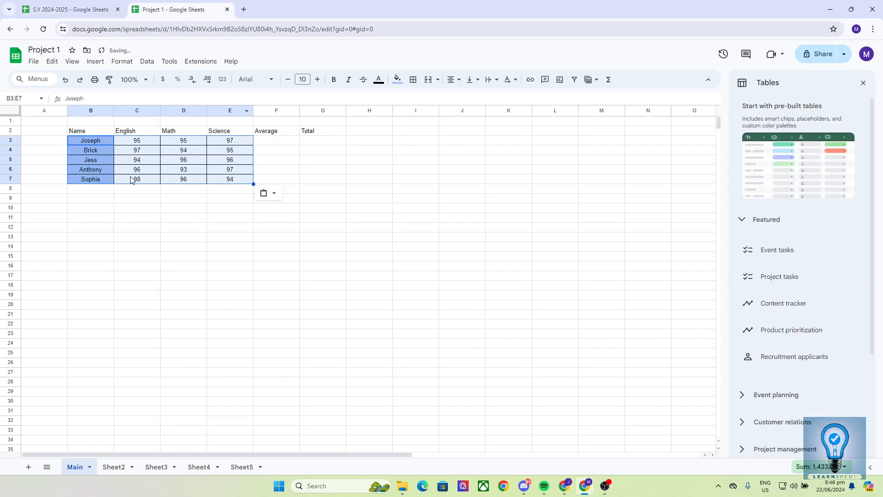
Step: Strip the pasted fill and borders from B3:E7, leaving plain names and scores
left_click(264, 161)
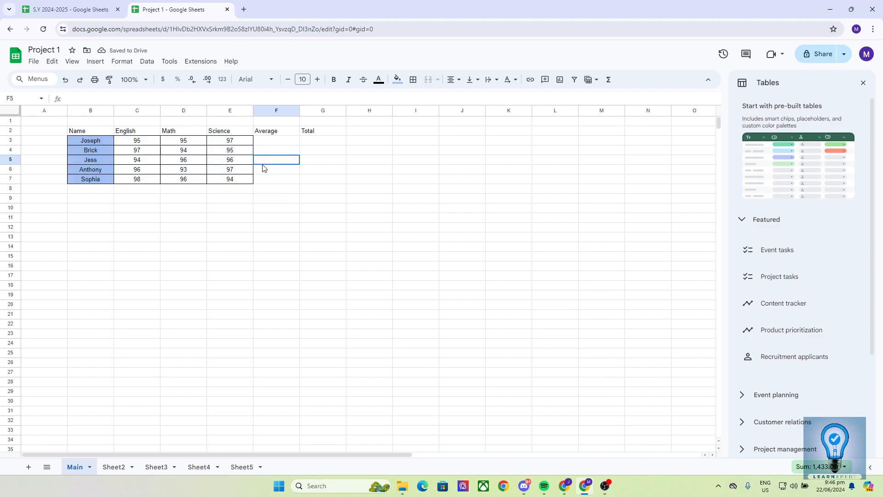
left_click_drag(89, 142, 237, 182)
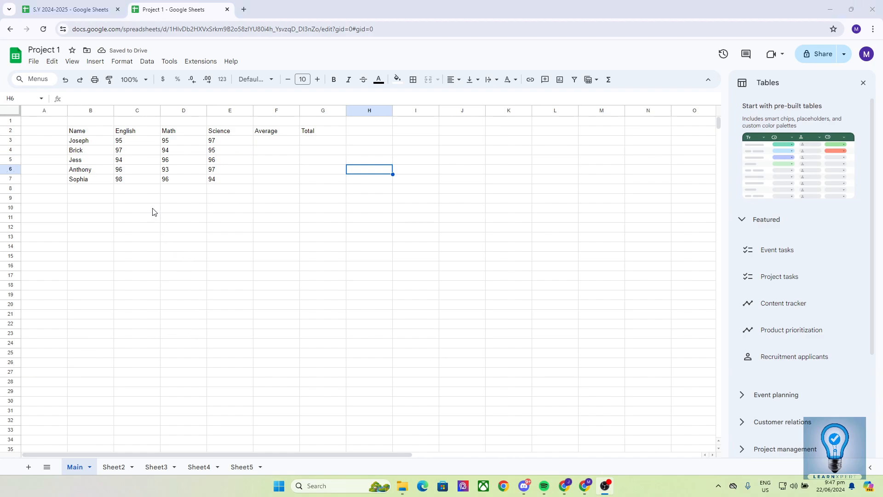
left_click(140, 199)
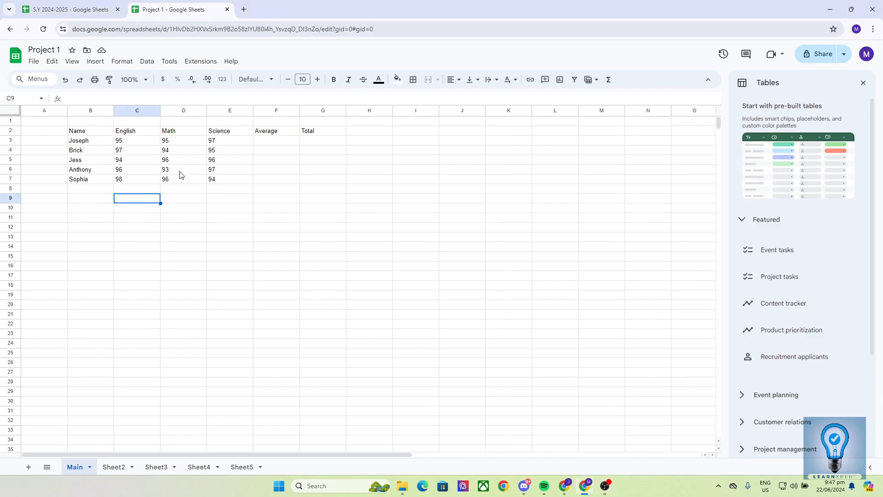
left_click(270, 144)
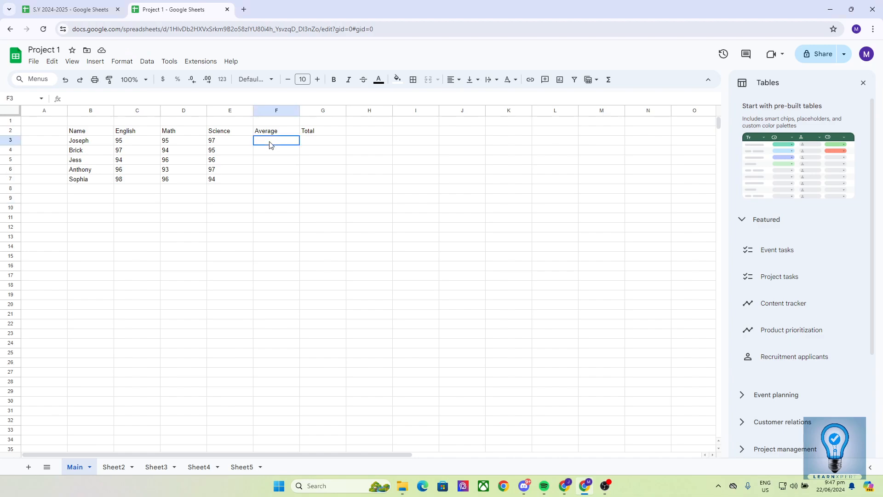
left_click(277, 180)
left_click(273, 172)
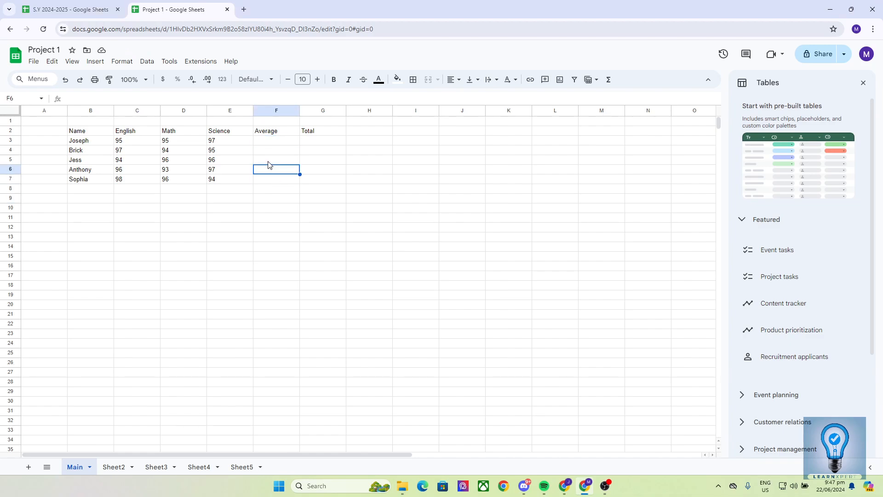
Step: Enlarge the B2:G2 header text to size 16, then return it to size 10
left_click(81, 133)
left_click(183, 133)
left_click_drag(95, 133, 278, 133)
left_click(256, 158)
left_click_drag(95, 131, 310, 136)
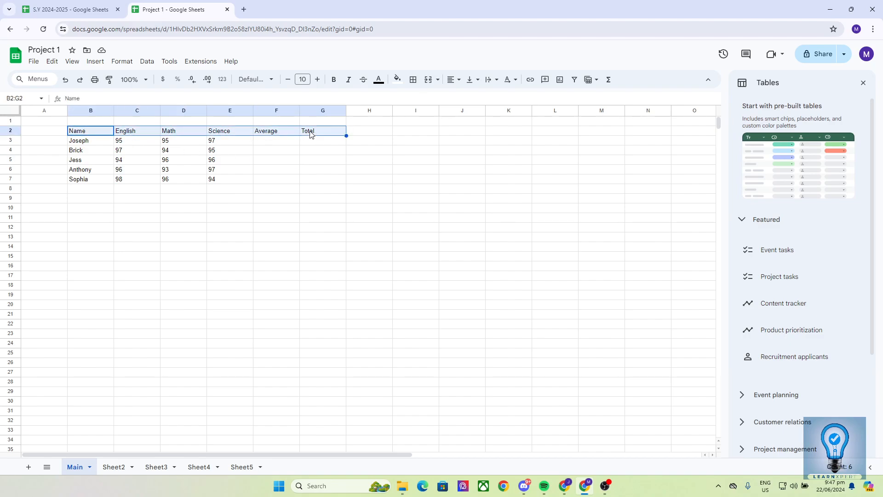
left_click(320, 80)
left_click(321, 81)
left_click(320, 80)
left_click(320, 81)
left_click(321, 80)
left_click(320, 81)
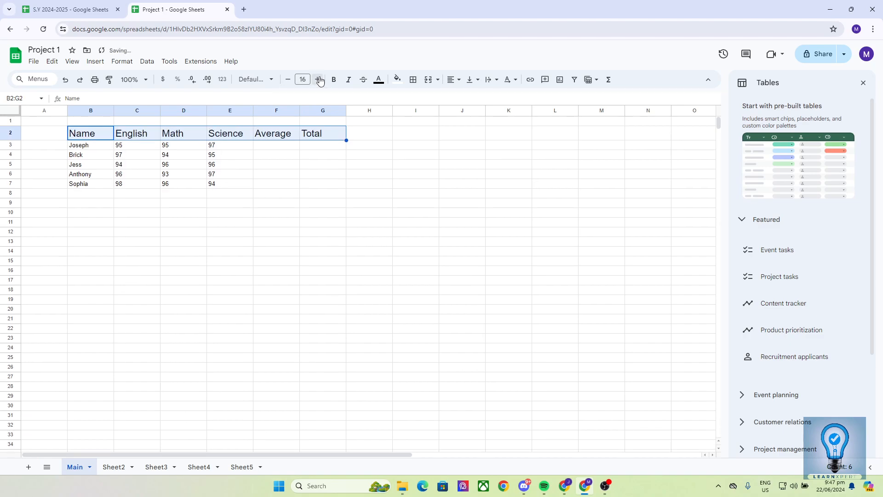
left_click(288, 81)
left_click(288, 81)
left_click(288, 81)
left_click(289, 81)
left_click(288, 81)
left_click(289, 81)
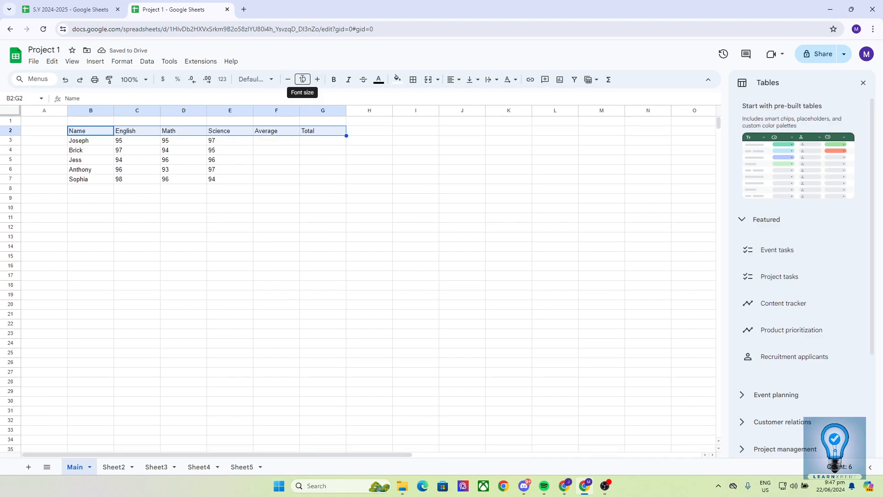
left_click(303, 79)
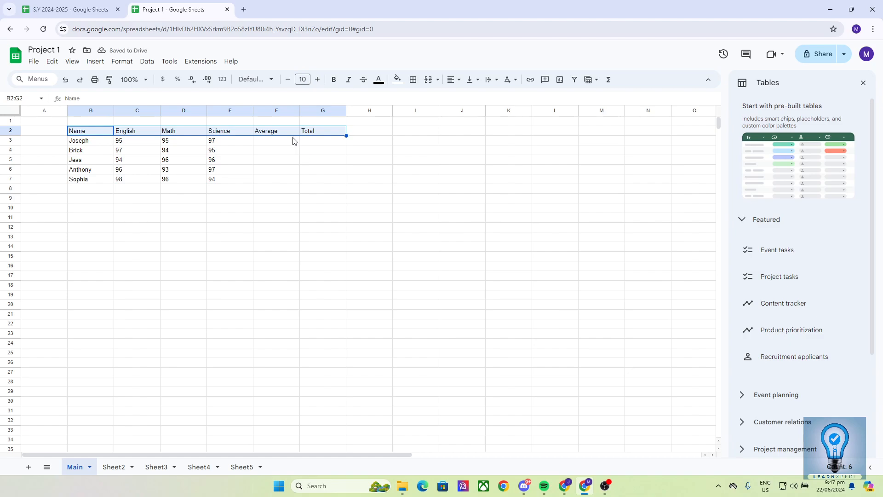
Step: Colour the header row text blue
left_click(380, 81)
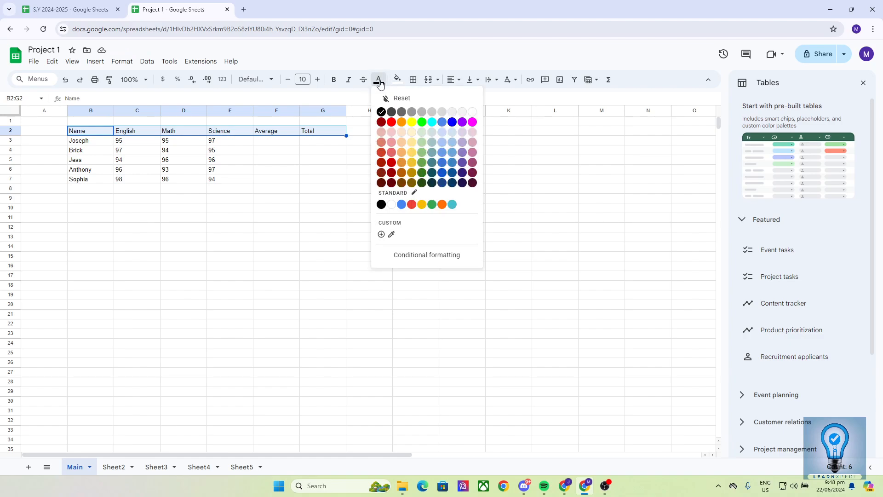
left_click(442, 162)
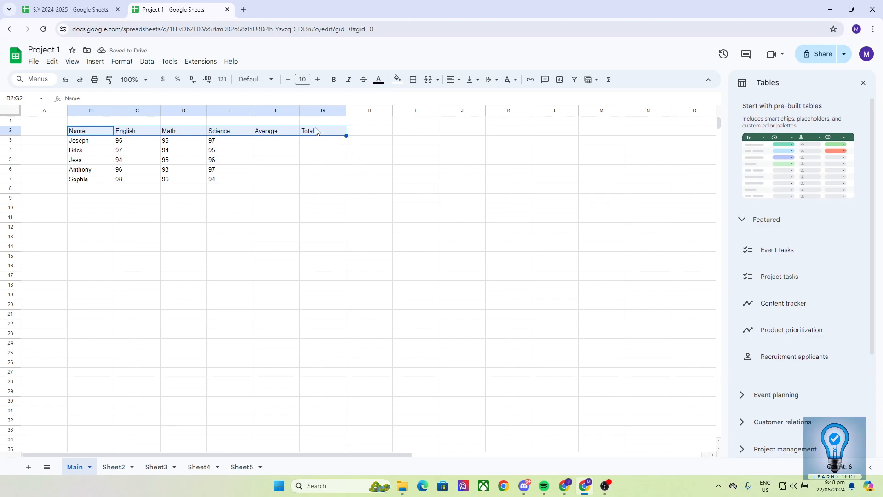
left_click(231, 155)
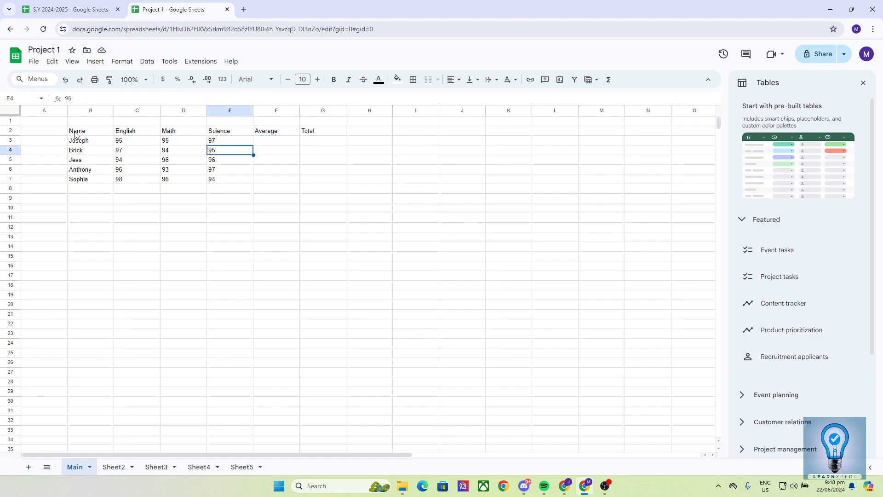
Step: Check the source table's formatting on the S.Y 2024-2025 sheet
left_click(92, 9)
left_click(276, 179)
left_click(276, 209)
left_click(189, 198)
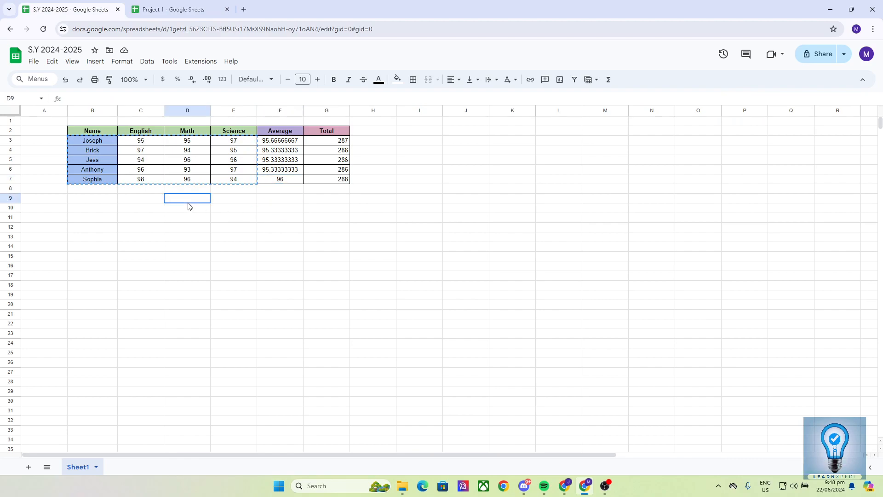
left_click_drag(322, 184, 102, 156)
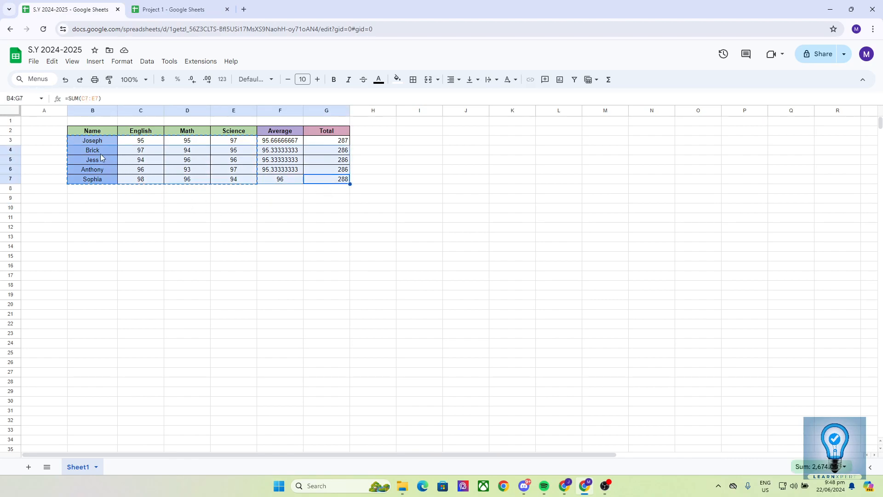
left_click(150, 198)
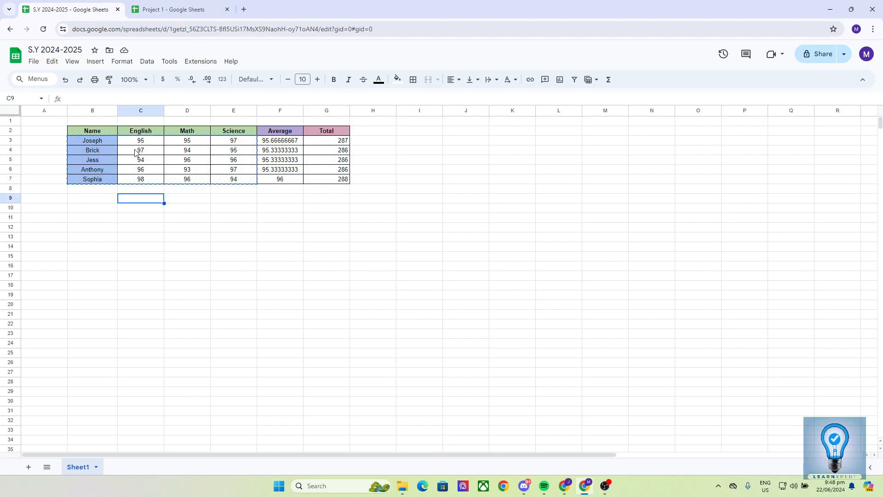
Step: Apply All borders to every cell of the B2:G7 table in Project 1
left_click(180, 10)
left_click(222, 205)
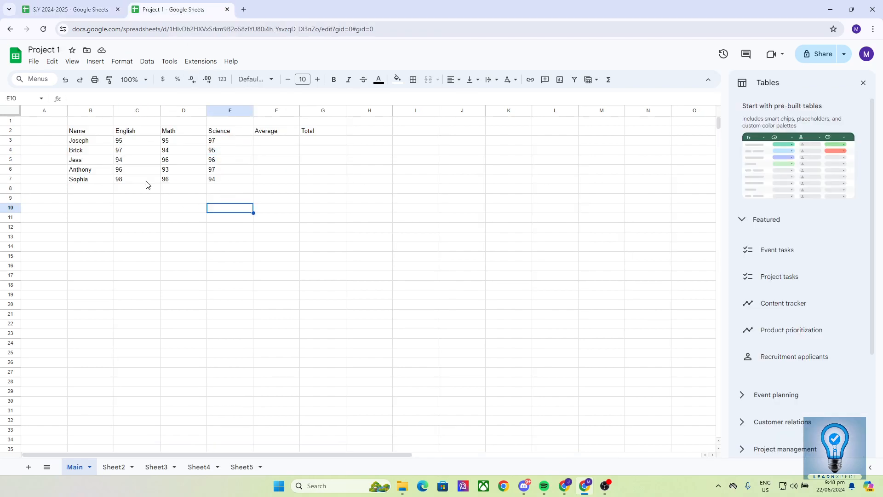
left_click_drag(72, 133, 311, 184)
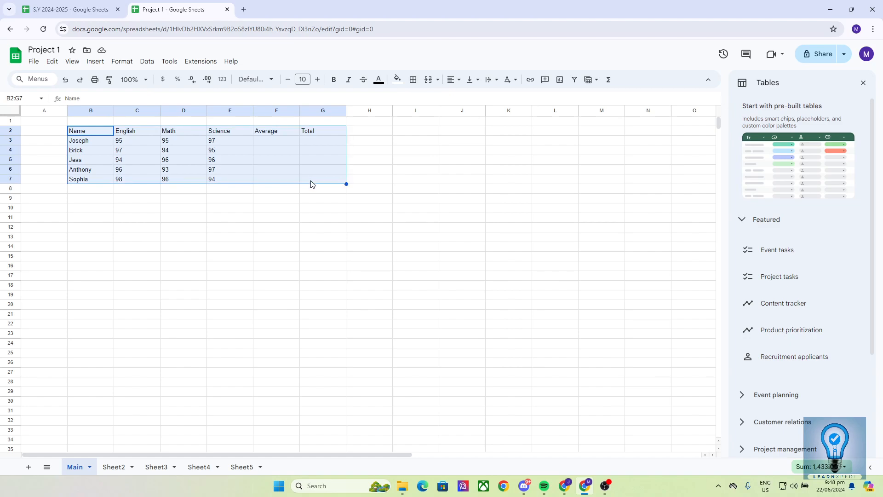
left_click(414, 81)
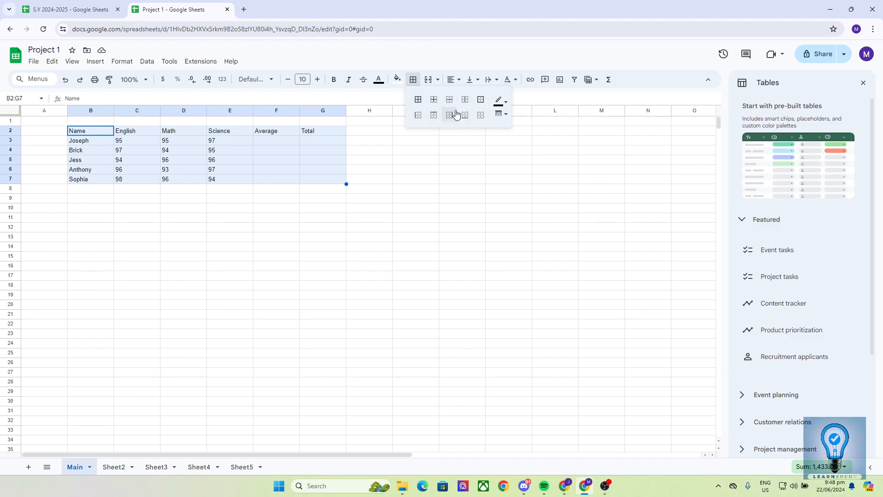
left_click(418, 100)
left_click(251, 201)
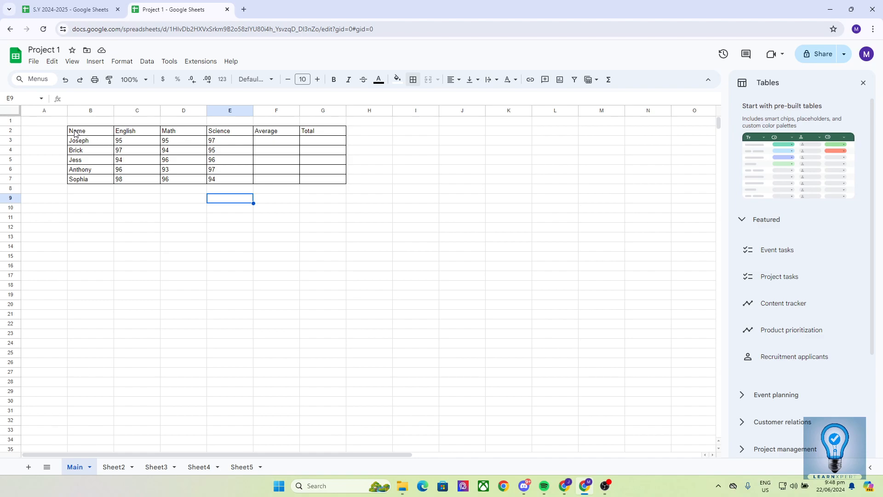
Step: Center-align all contents of the B2:G7 grades table
left_click_drag(75, 134, 323, 178)
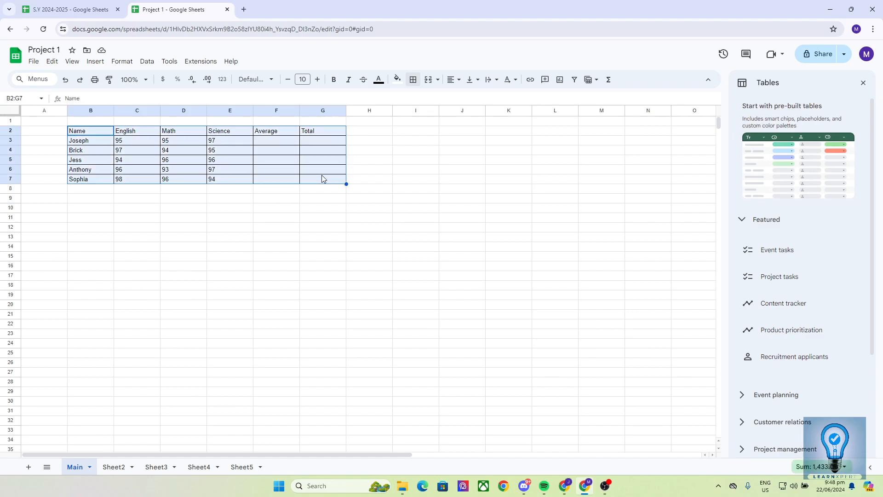
left_click(455, 80)
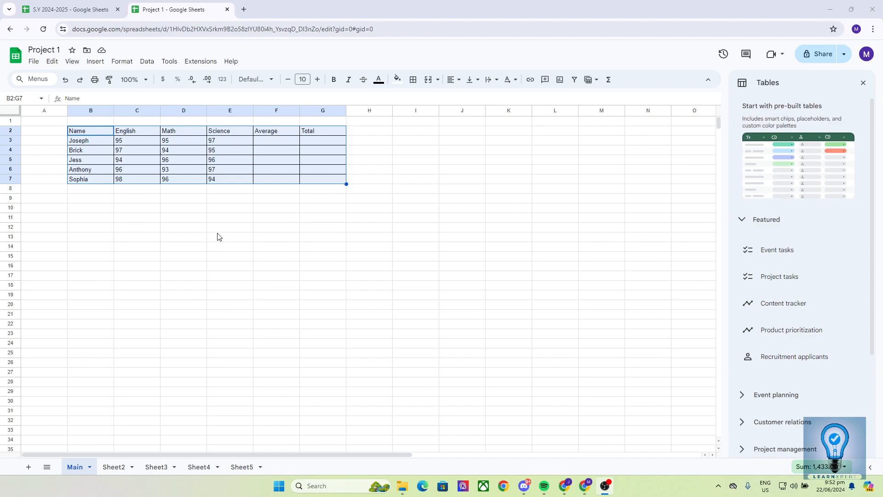
left_click(453, 80)
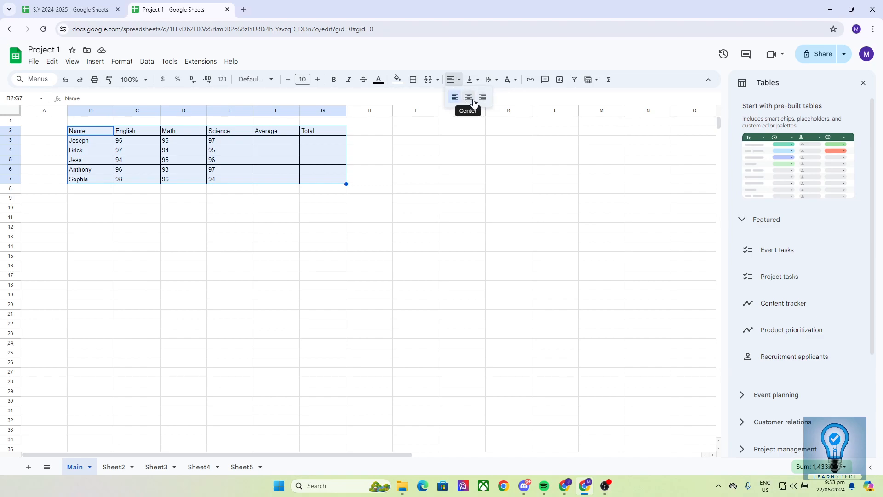
left_click(469, 98)
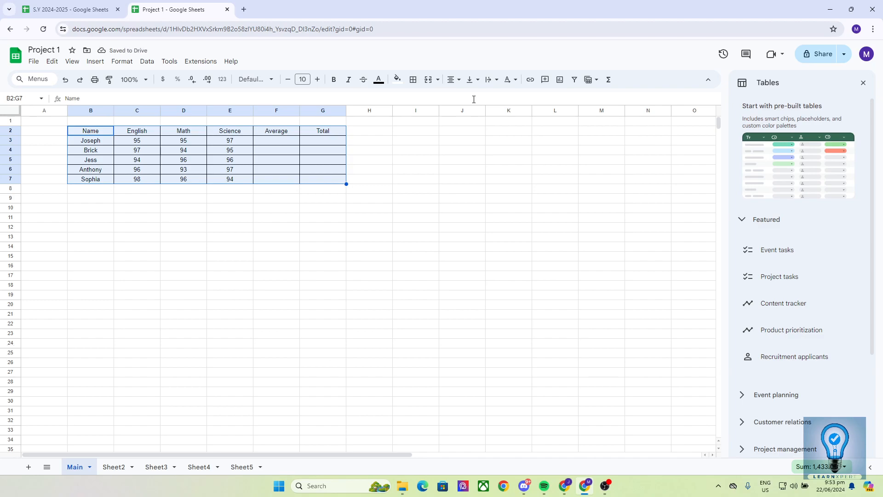
left_click(228, 219)
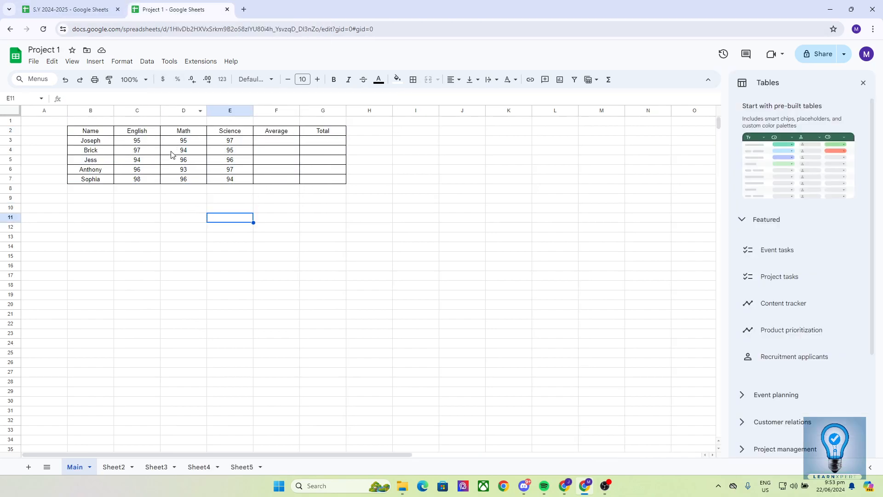
Step: Give the Name-to-Science headers B2:E2 a light green fill
left_click(69, 9)
left_click(184, 9)
left_click_drag(77, 134, 230, 134)
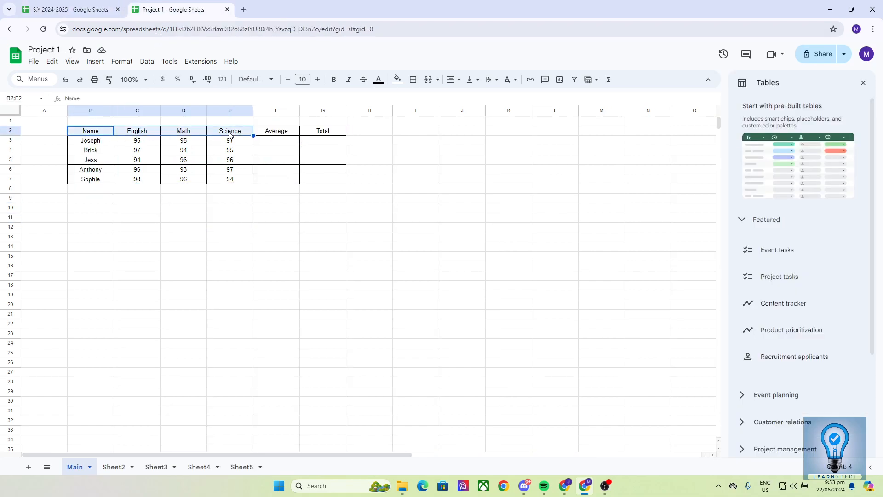
left_click(398, 87)
left_click(448, 146)
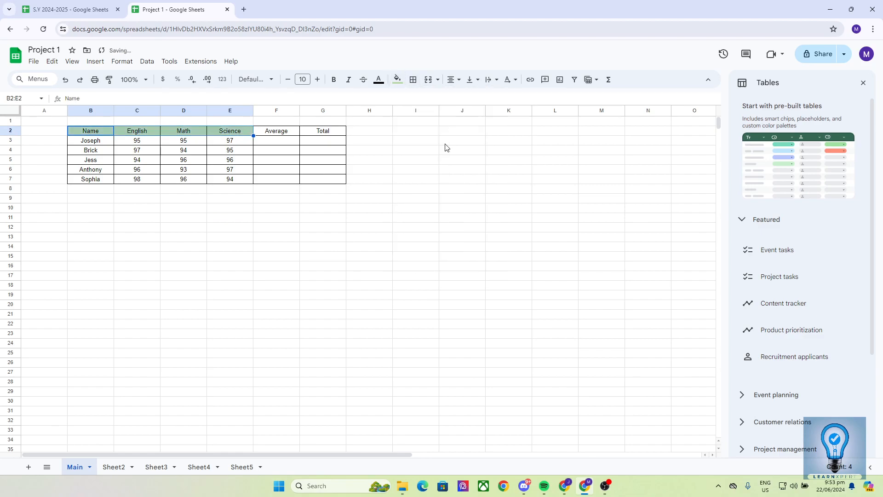
left_click(330, 196)
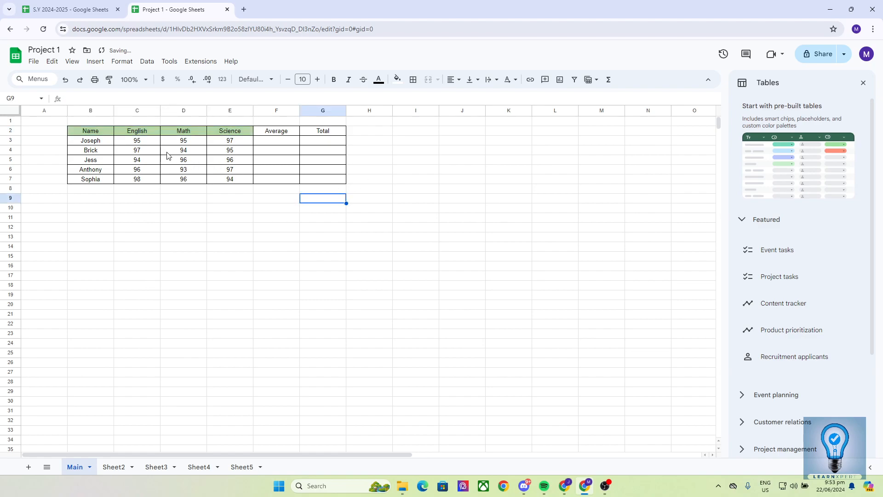
Step: Give the student names B3:B7 a light blue fill
left_click(89, 7)
left_click(137, 9)
left_click_drag(89, 142, 86, 181)
left_click(395, 79)
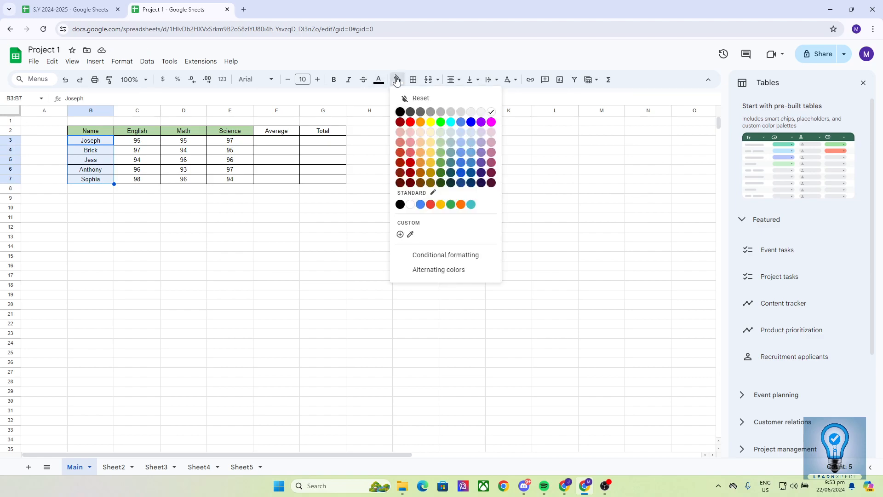
left_click(461, 150)
left_click(342, 211)
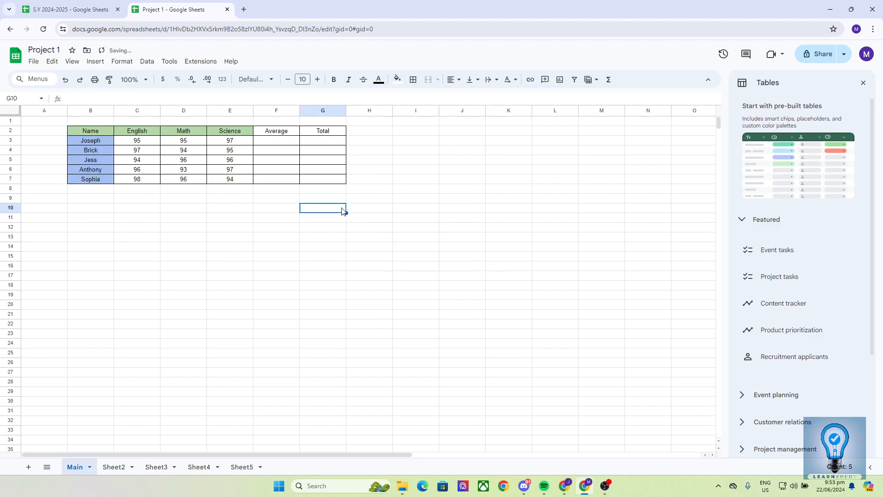
Step: Fill the Average header light purple and the Total header pink, then view S.Y 2024-2025
left_click(268, 133)
left_click(397, 79)
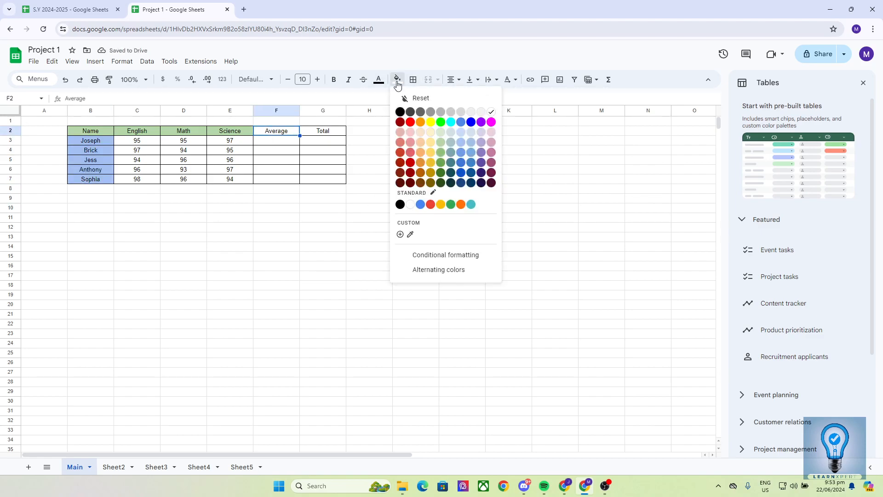
left_click(480, 134)
left_click(337, 131)
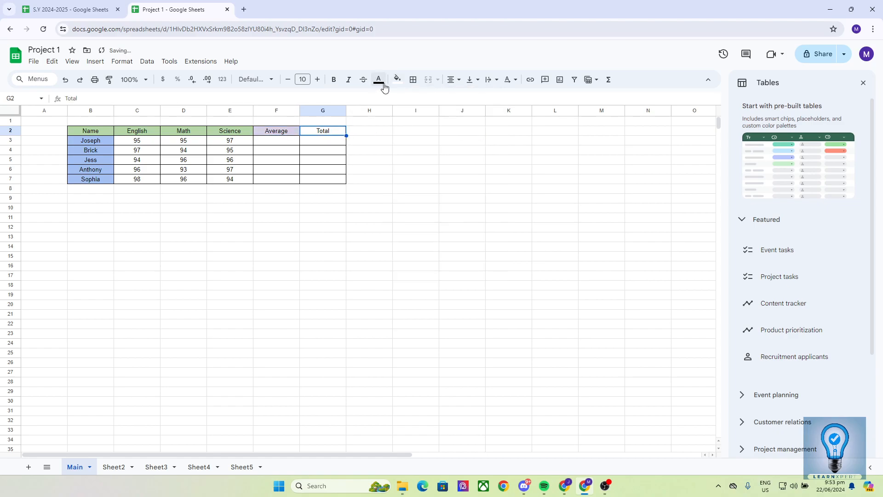
left_click(397, 79)
left_click(492, 136)
left_click(450, 182)
left_click(114, 7)
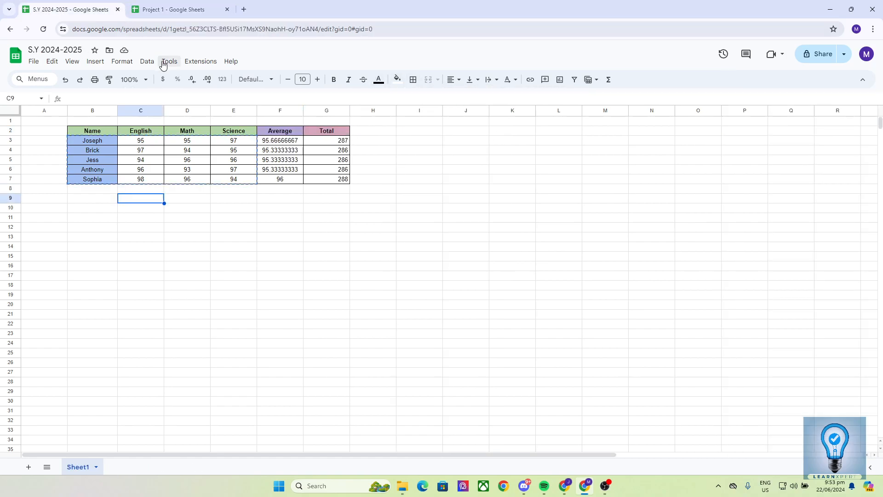
Step: Bold the header row B2:G2 from Name to Total
left_click(174, 9)
left_click(222, 201)
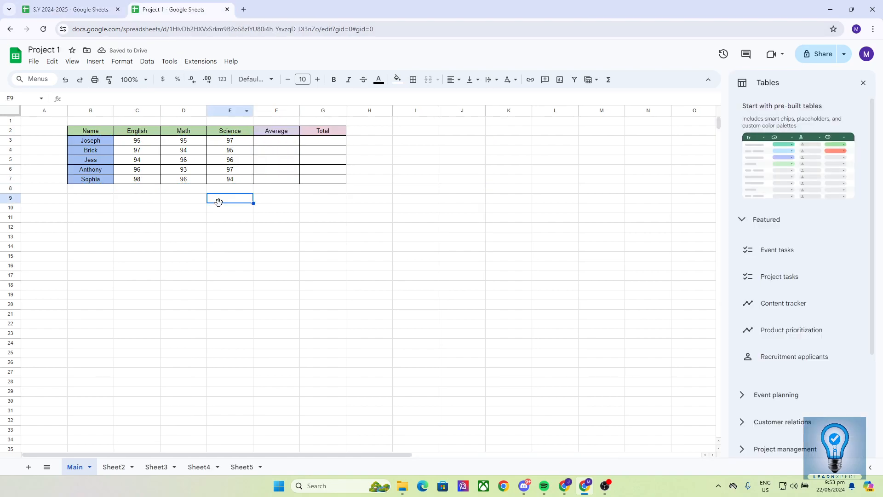
left_click(118, 199)
left_click_drag(89, 132, 313, 131)
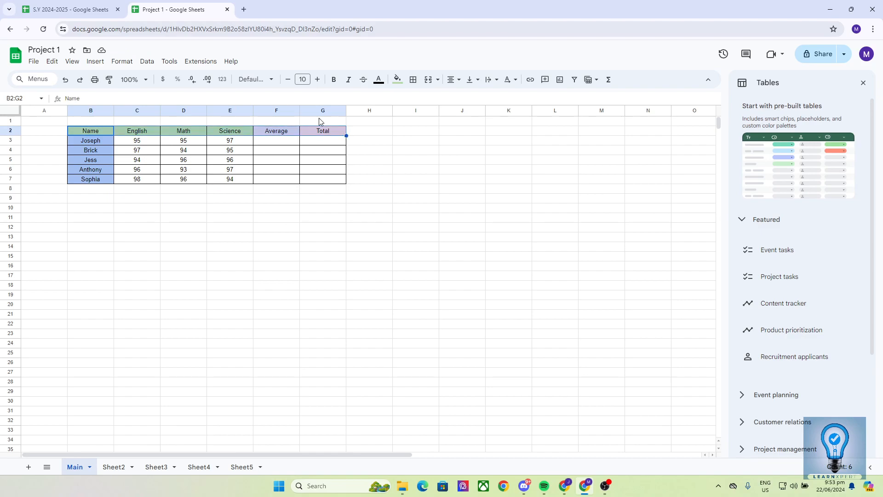
left_click(333, 81)
left_click(169, 226)
Step: Bold the student names B3:B7 and compare with the S.Y 2024-2025 table
left_click_drag(89, 141, 89, 183)
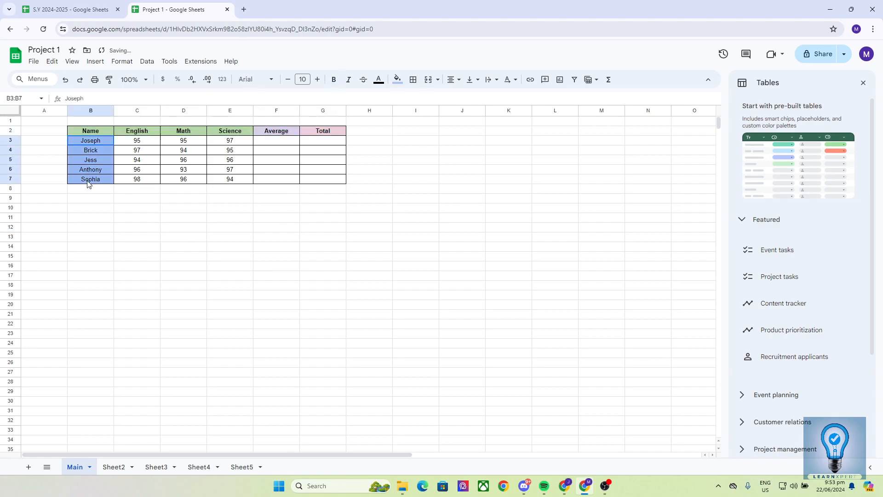
left_click(334, 80)
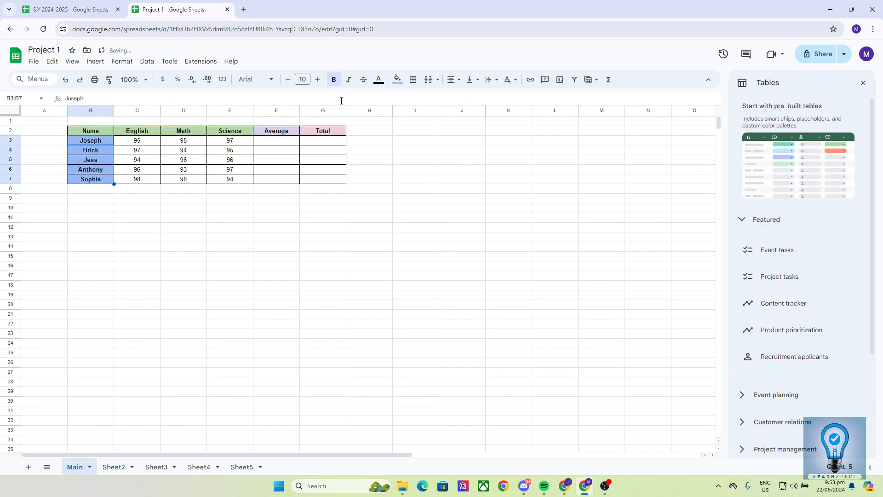
left_click(303, 188)
left_click(99, 8)
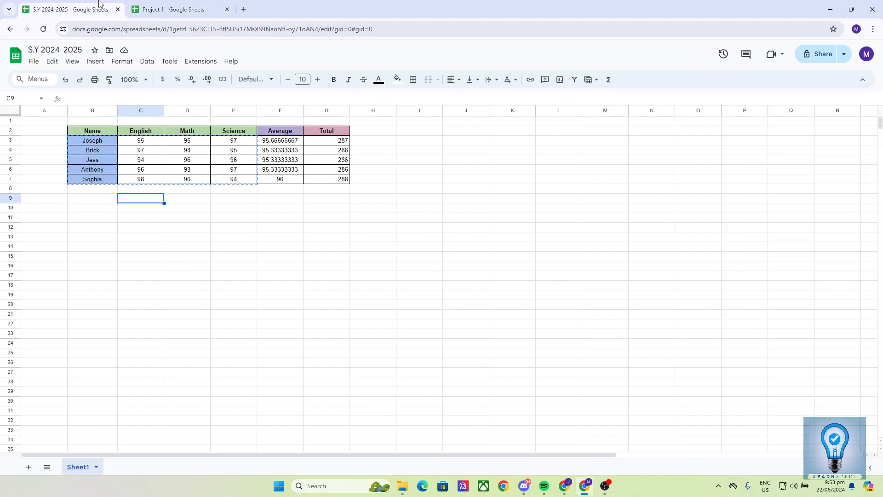
left_click(174, 6)
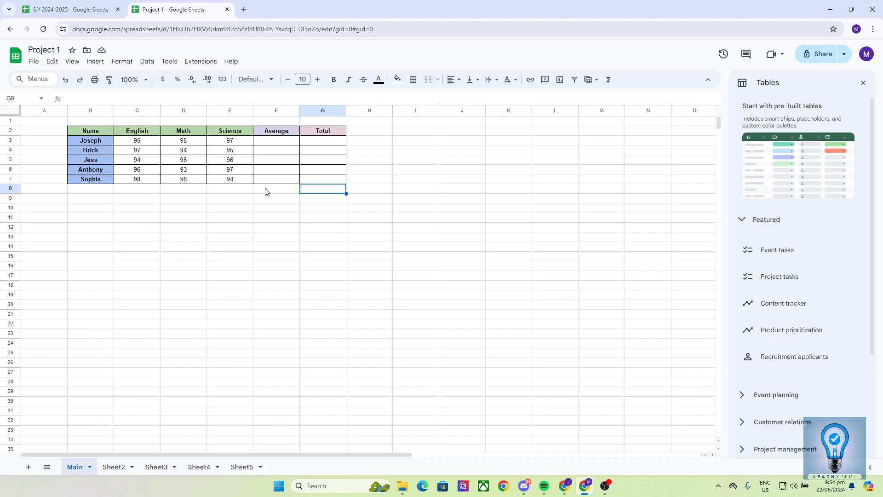
left_click(285, 146)
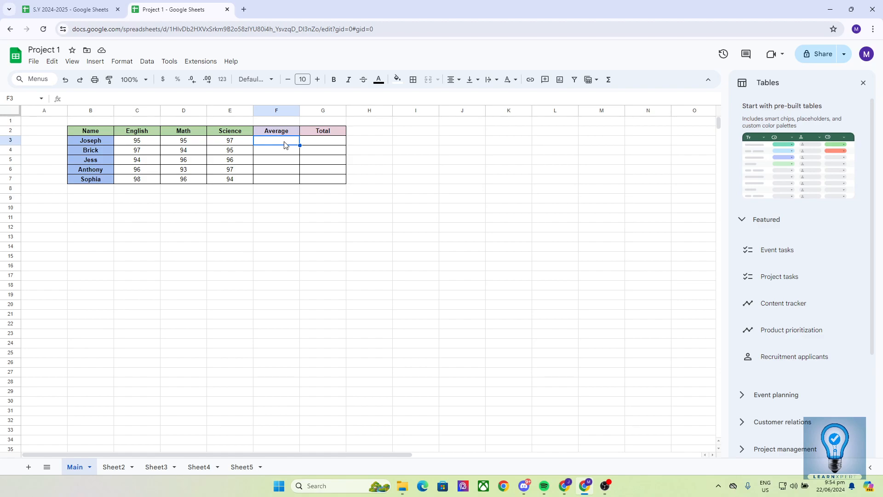
Step: Enter =AVERAGE(C3:E3) in F3 so Joseph's average shows 95.66666667
double_click(285, 142)
type("=SUM")
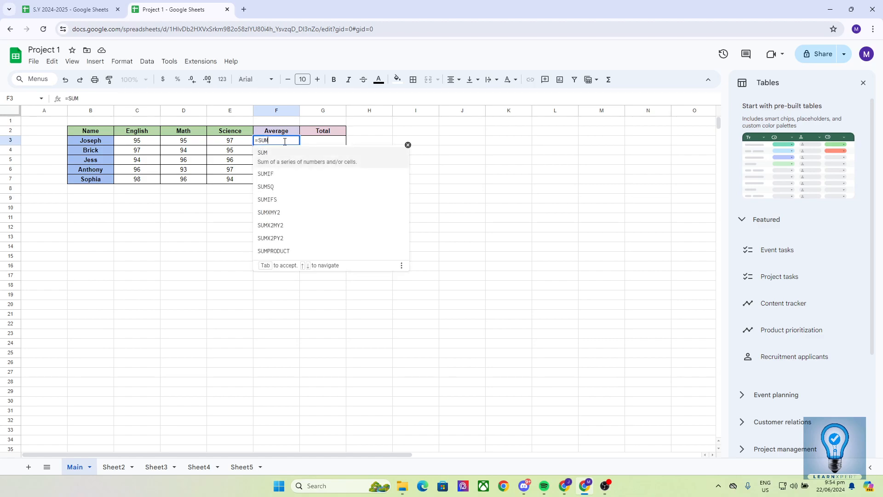
key("BackSpace")
key("BackSpace")
key("BackSpace")
type("AVERAGE")
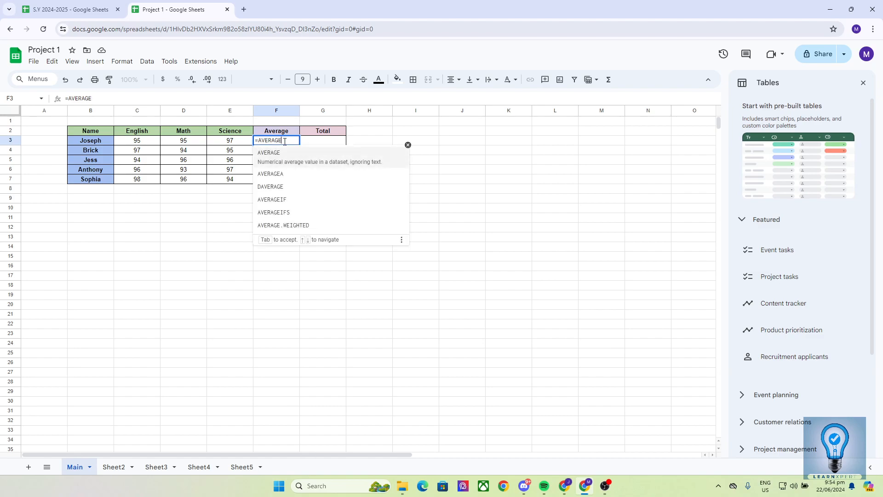
type("(")
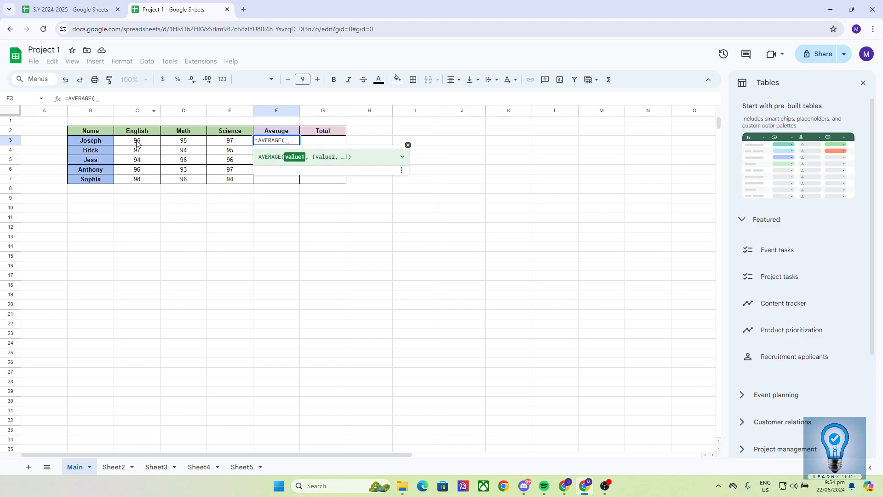
type("c")
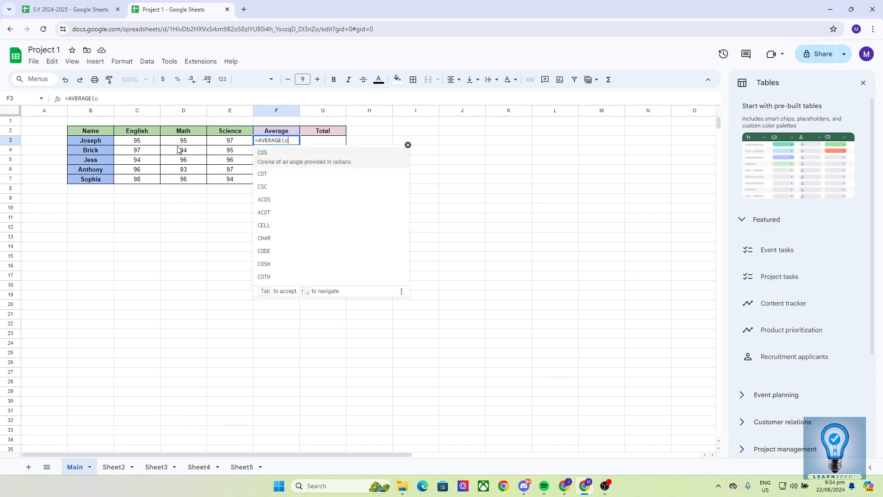
type("3")
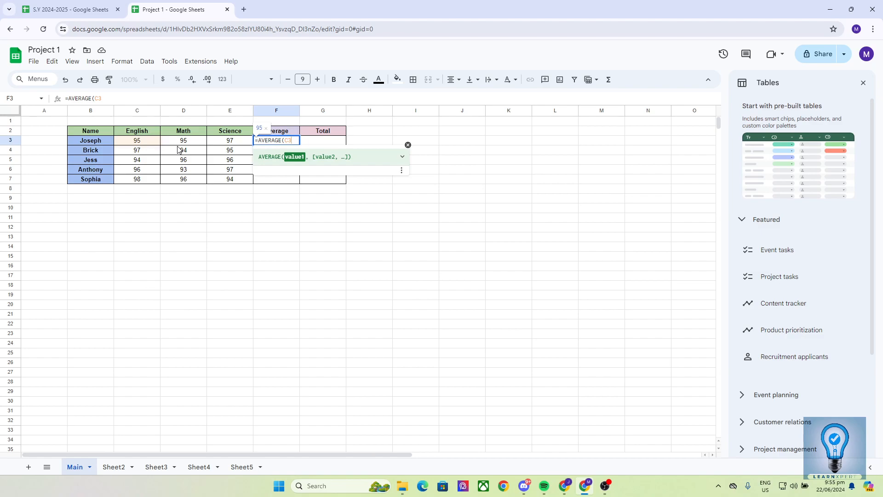
type(":")
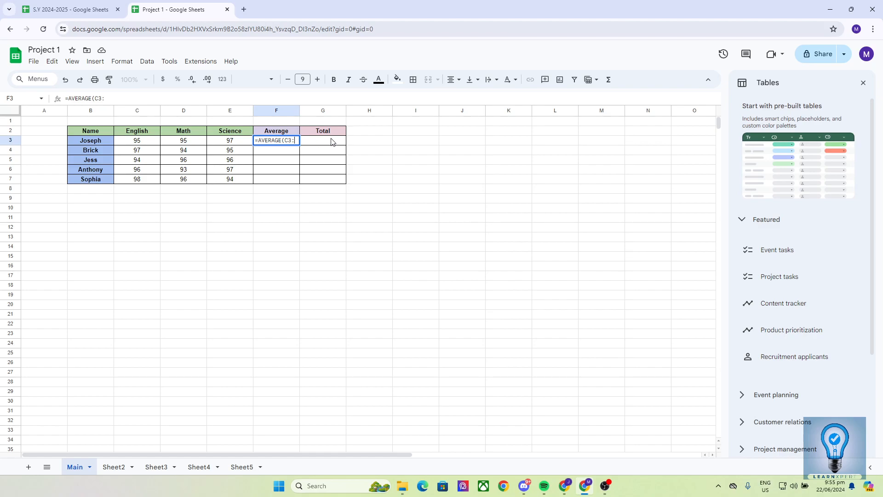
type("E3")
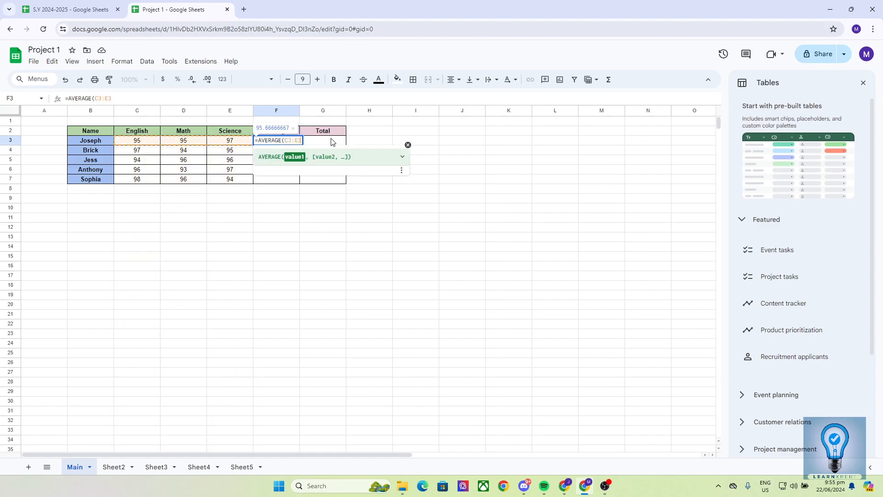
type(")")
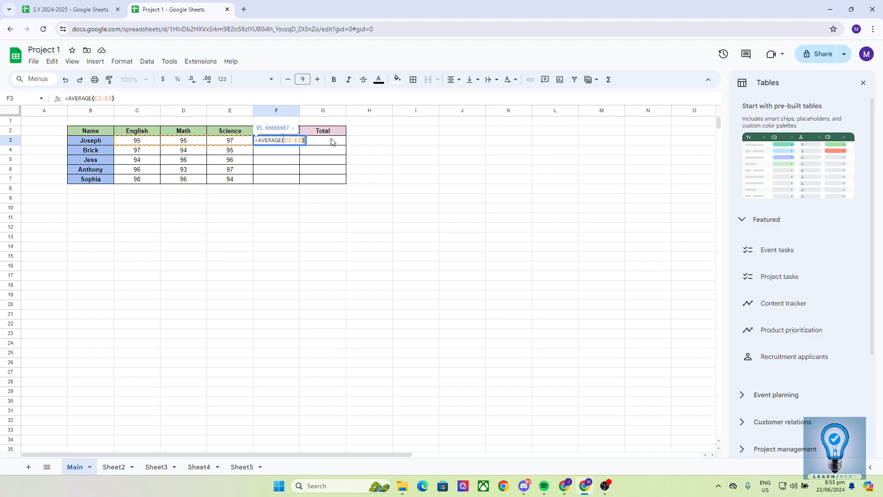
key("Return")
left_click(368, 140)
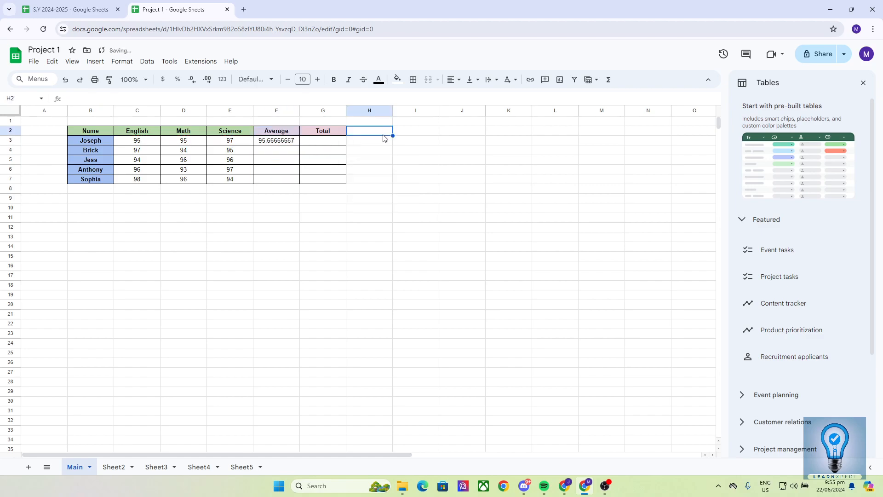
left_click(282, 143)
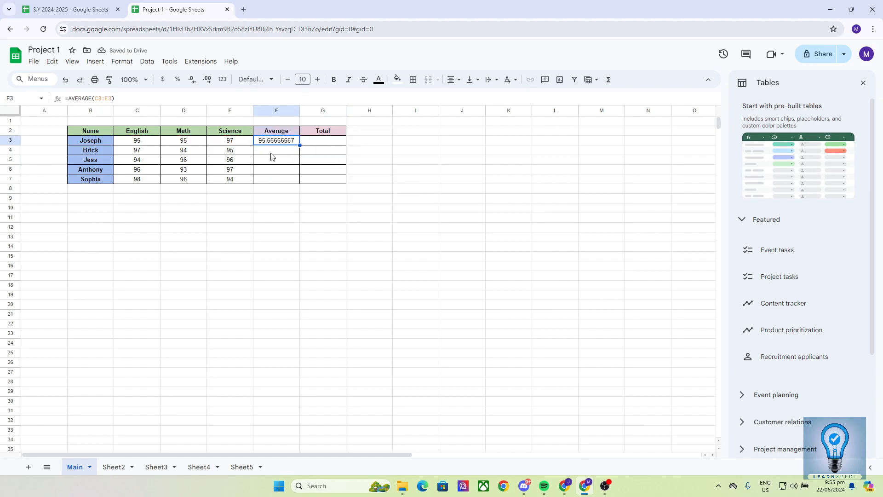
left_click_drag(148, 144, 225, 145)
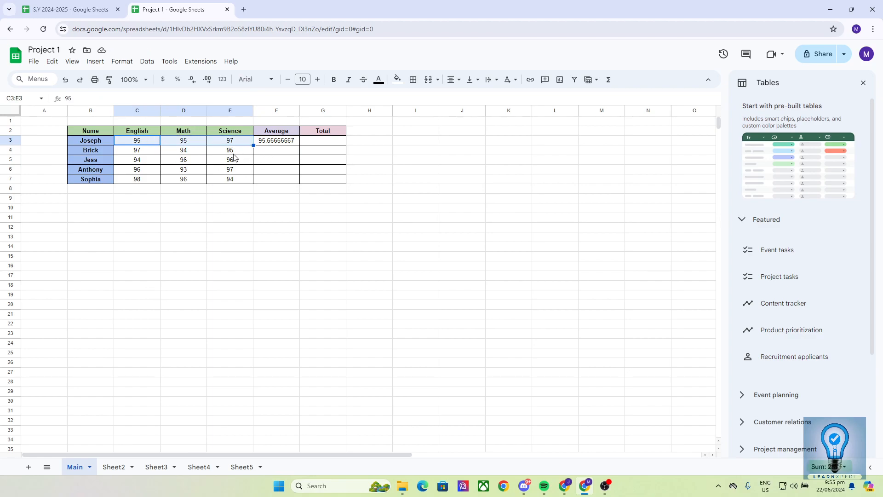
left_click_drag(134, 151, 222, 162)
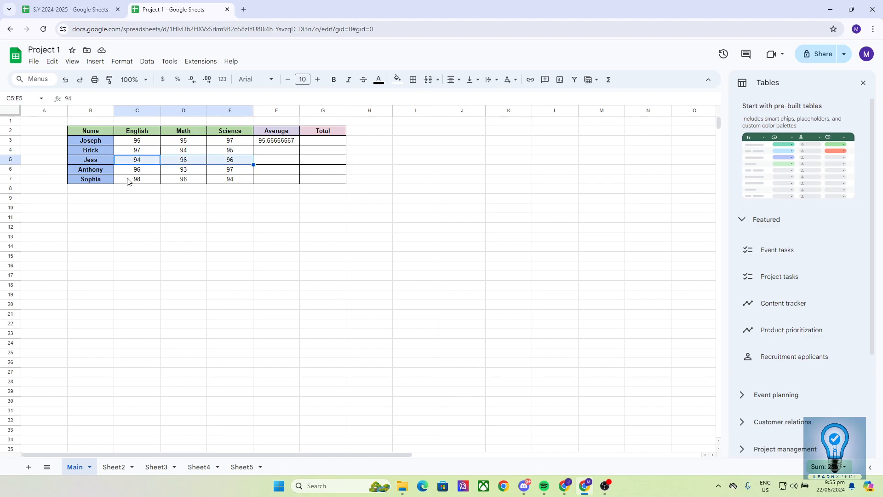
left_click(133, 199)
left_click(275, 141)
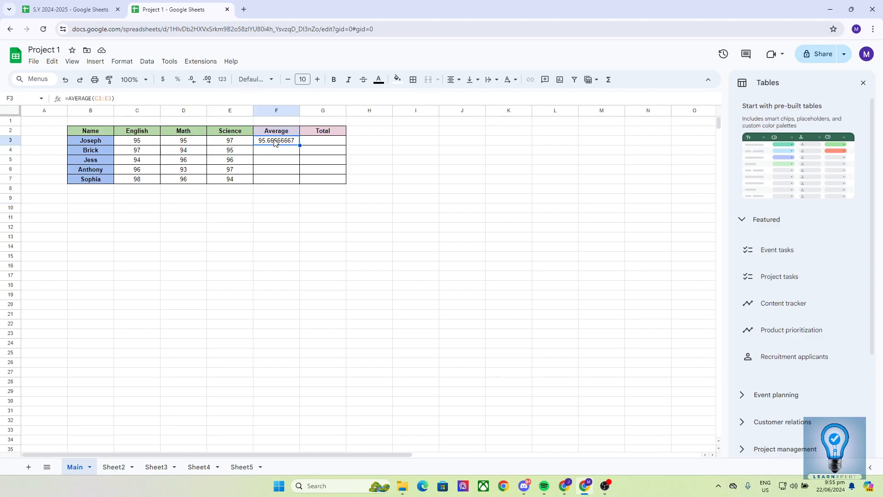
left_click(276, 150)
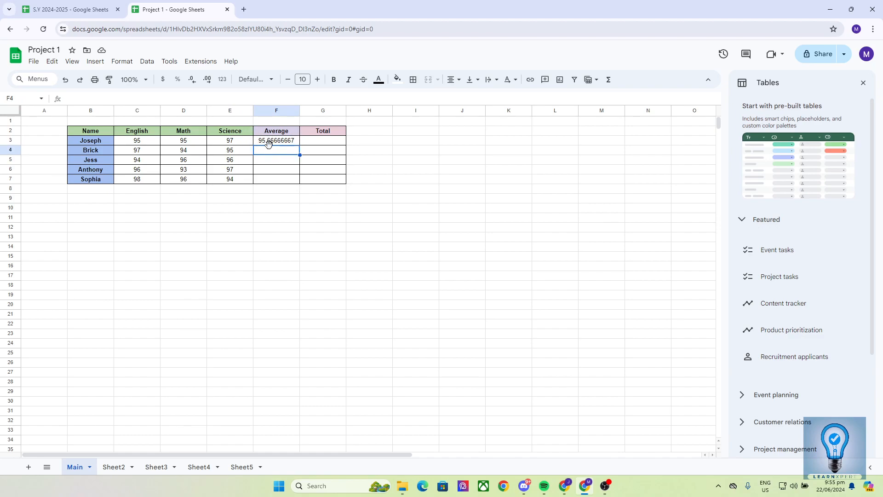
left_click(265, 140)
left_click(266, 151)
left_click(266, 161)
left_click(266, 170)
left_click(264, 178)
left_click(271, 141)
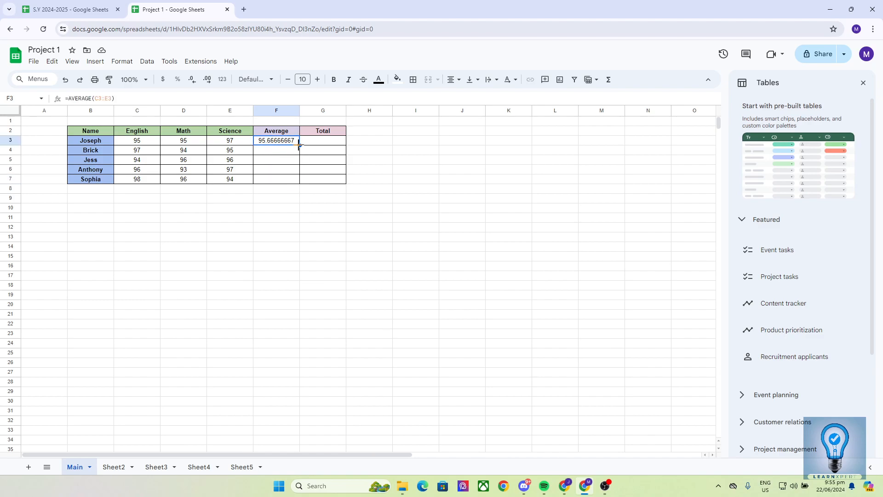
left_click_drag(299, 145, 297, 182)
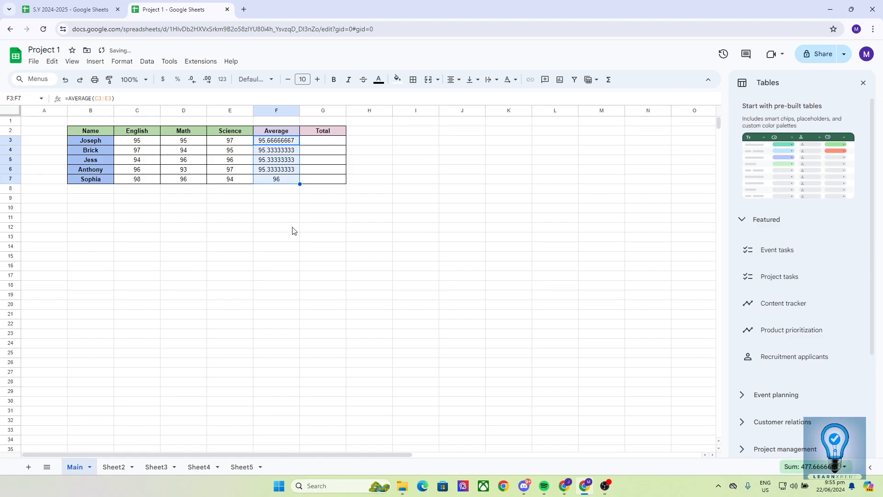
left_click(293, 230)
double_click(277, 149)
double_click(277, 162)
double_click(279, 172)
left_click(279, 180)
double_click(279, 180)
left_click(276, 198)
left_click(279, 179)
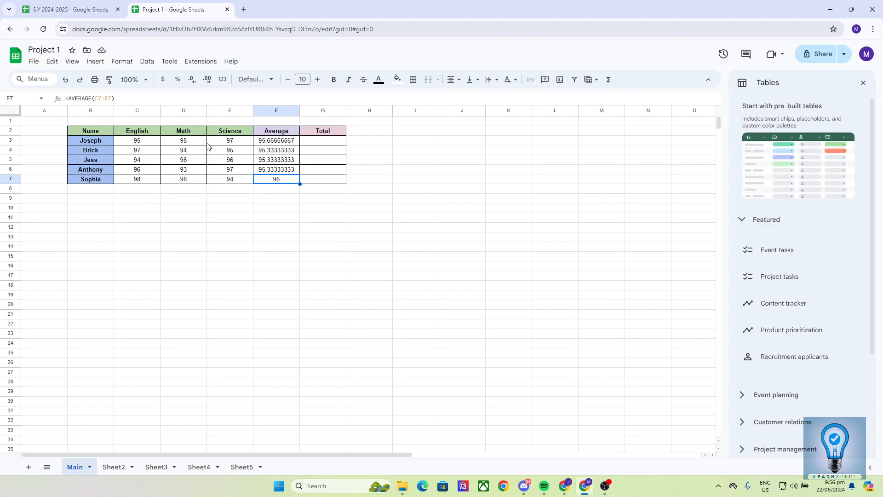
left_click(130, 143)
left_click(294, 143)
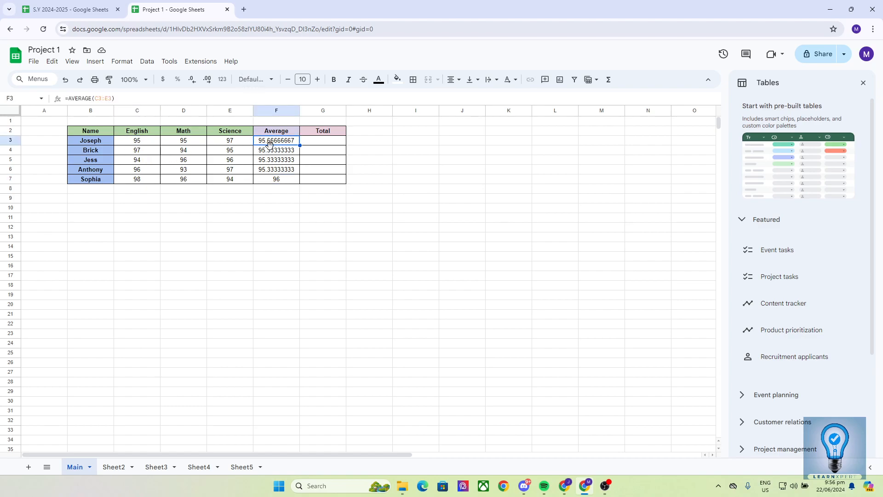
key("Down")
key("Down")
key("Down")
key("Down")
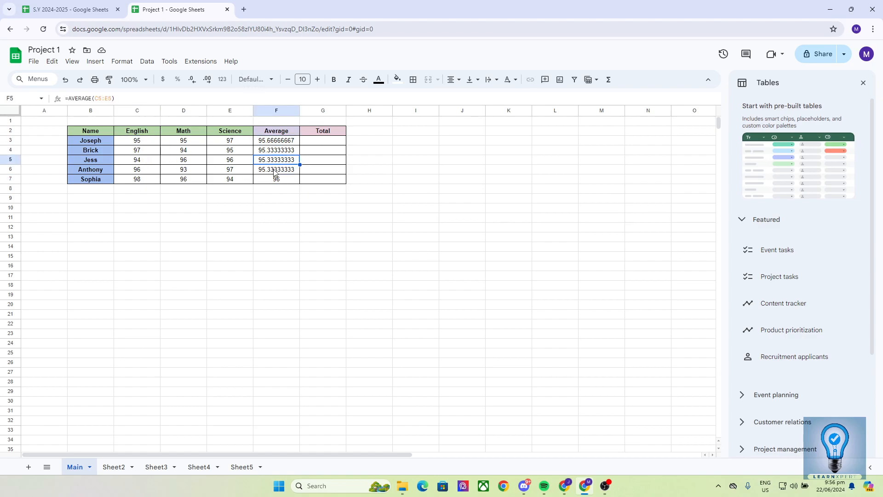
Step: Enter =SUM(C3:E3) in G3 so Joseph's total shows 287
left_click(311, 145)
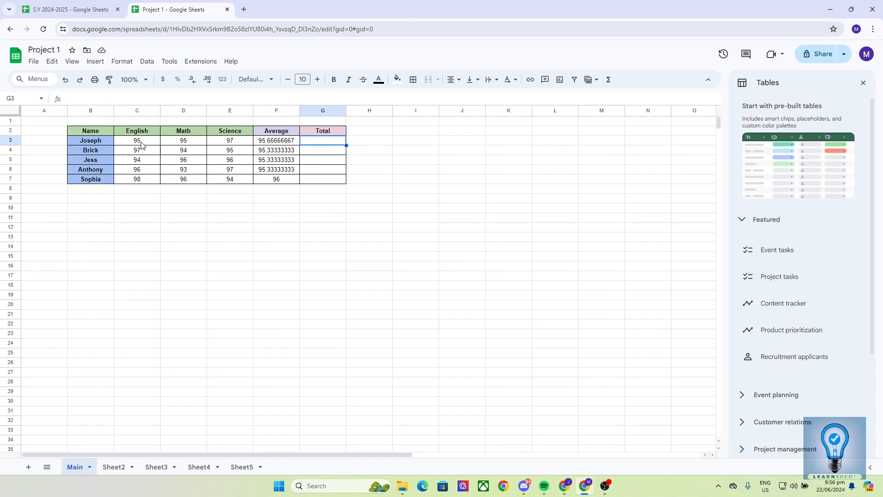
left_click_drag(134, 145, 218, 146)
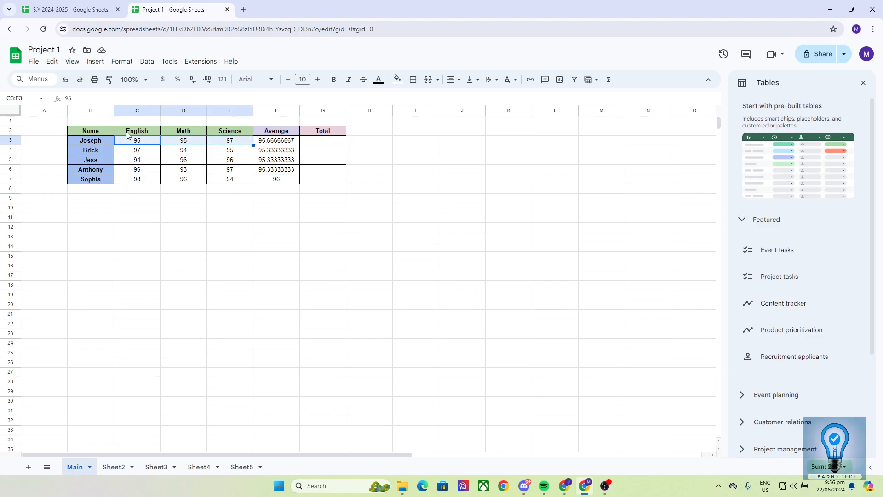
left_click(317, 143)
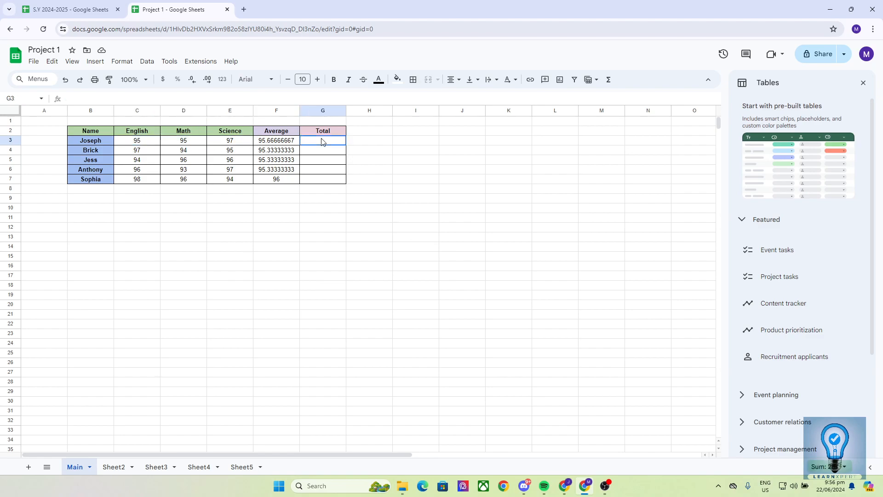
double_click(319, 141)
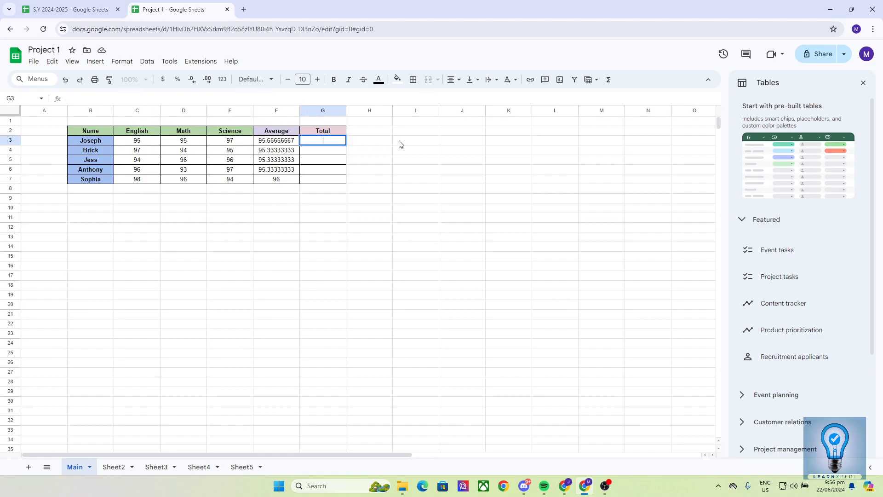
type("=SUM")
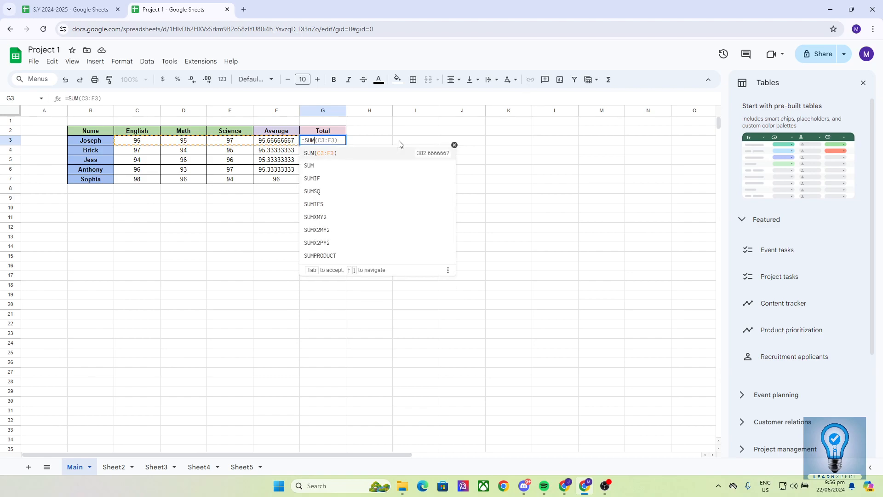
type("(")
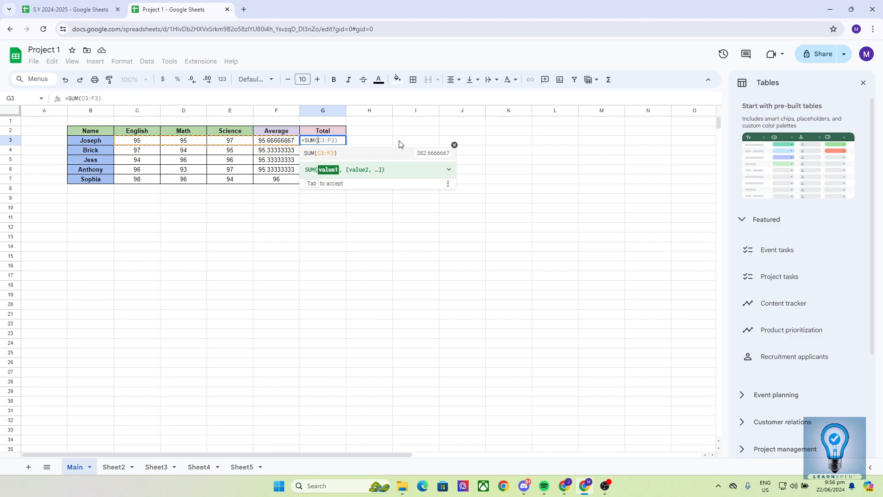
type("C3")
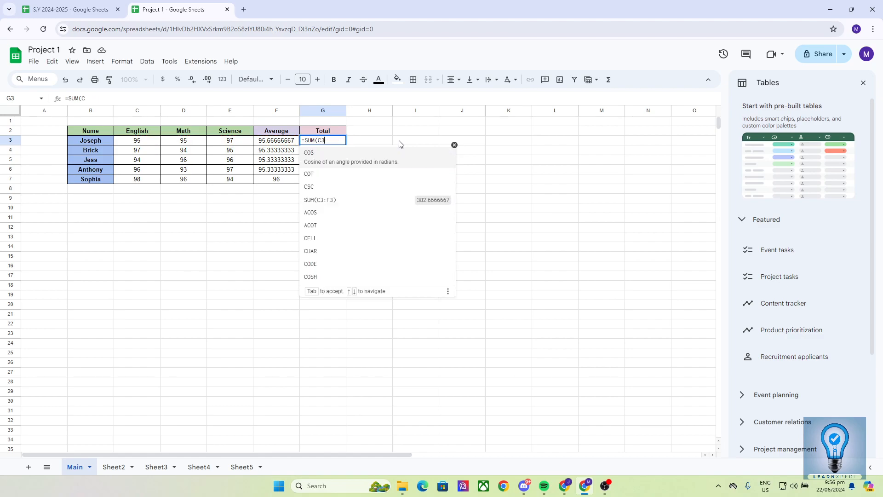
type(":")
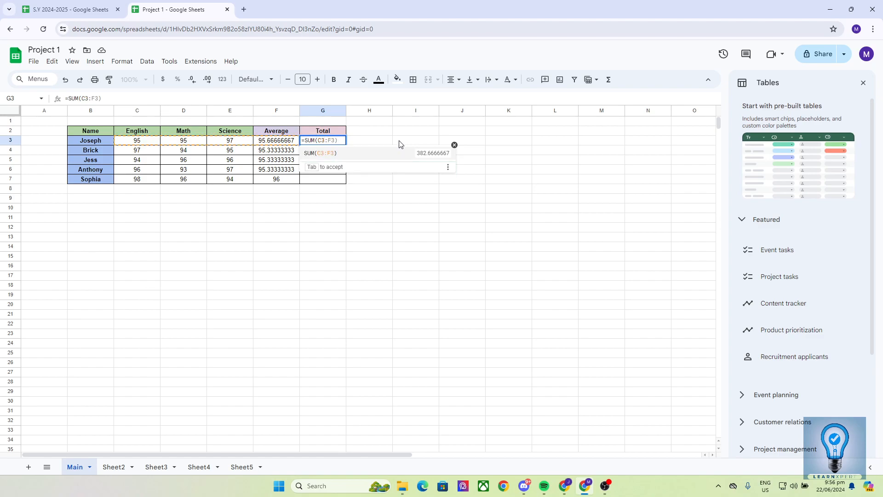
type("E3")
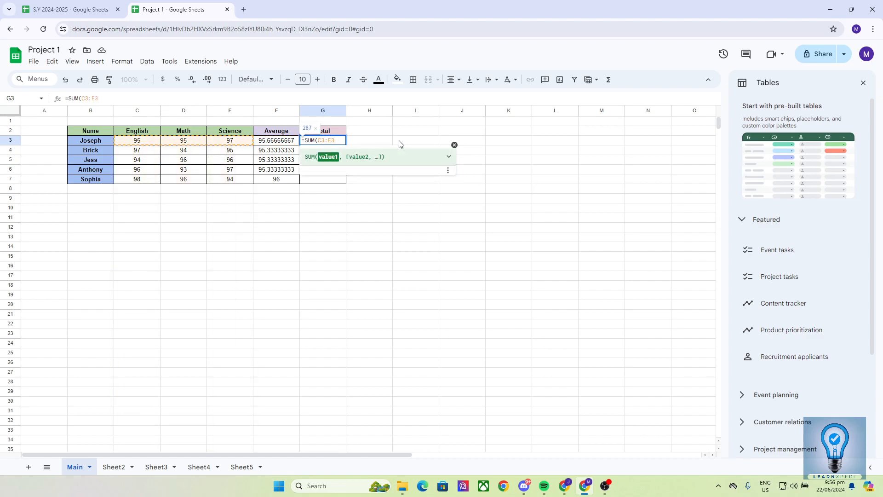
type(")")
key("Return")
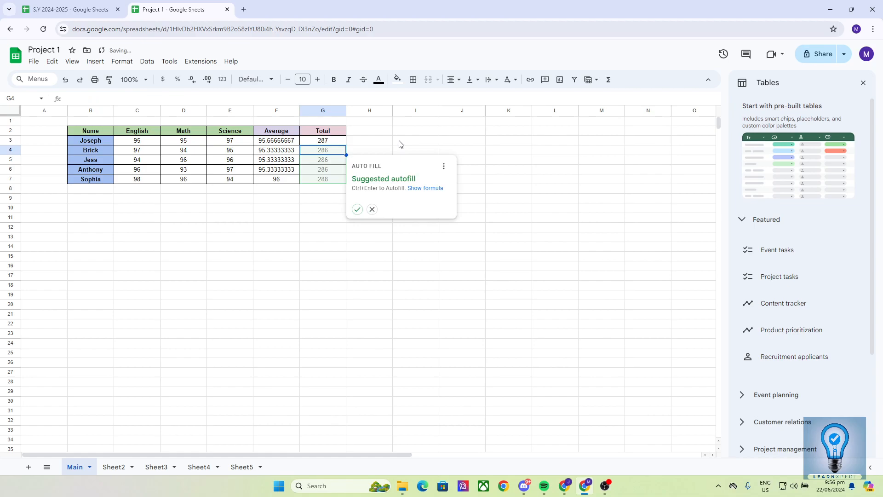
left_click(399, 144)
Step: Fill the G3 SUM formula down to G7, giving totals 286, 286, 286 and 288
left_click(329, 143)
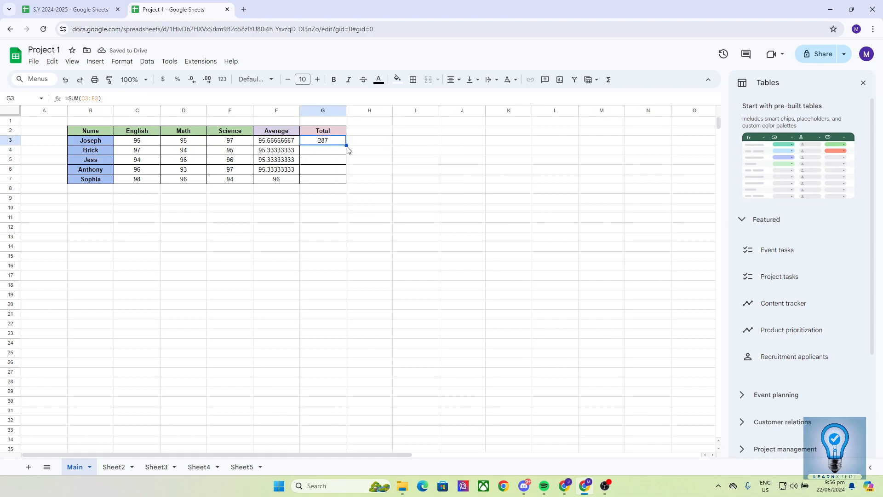
left_click_drag(346, 146, 342, 182)
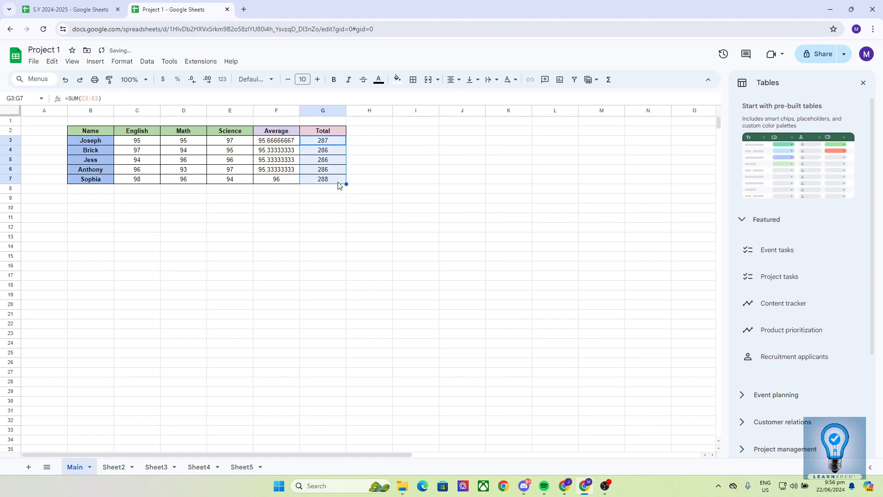
left_click(326, 209)
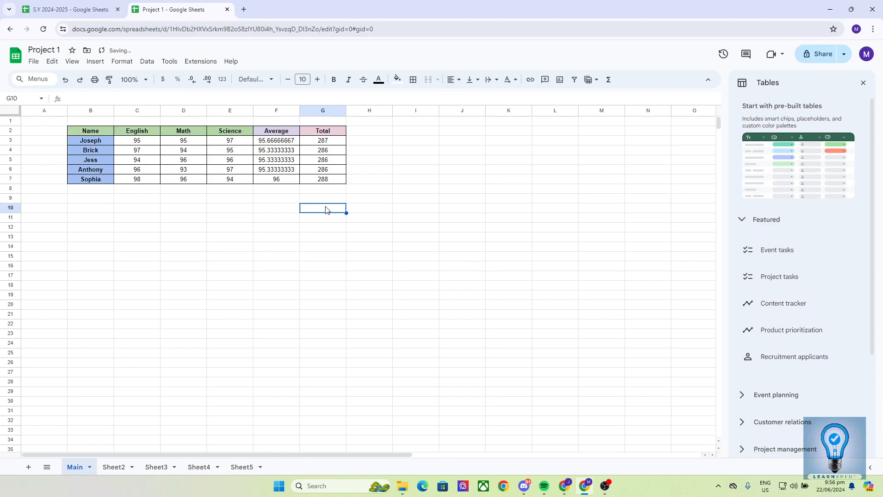
left_click(366, 184)
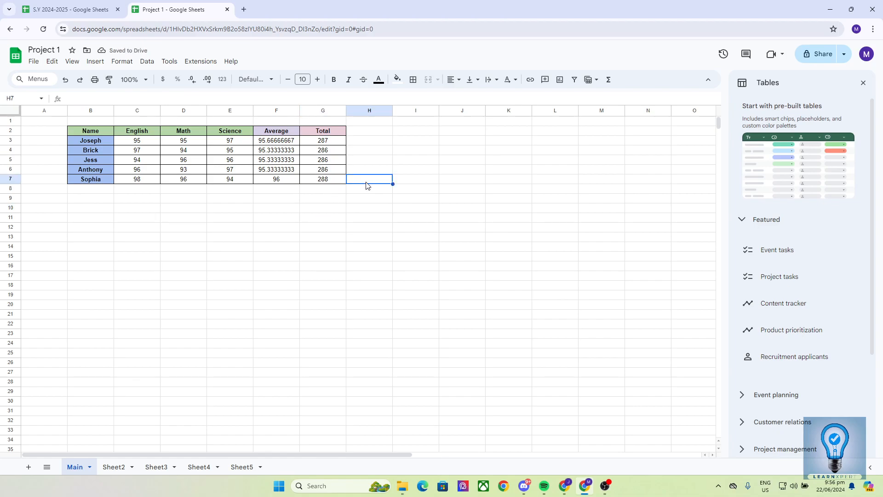
left_click(335, 170)
key("Right")
key("Right")
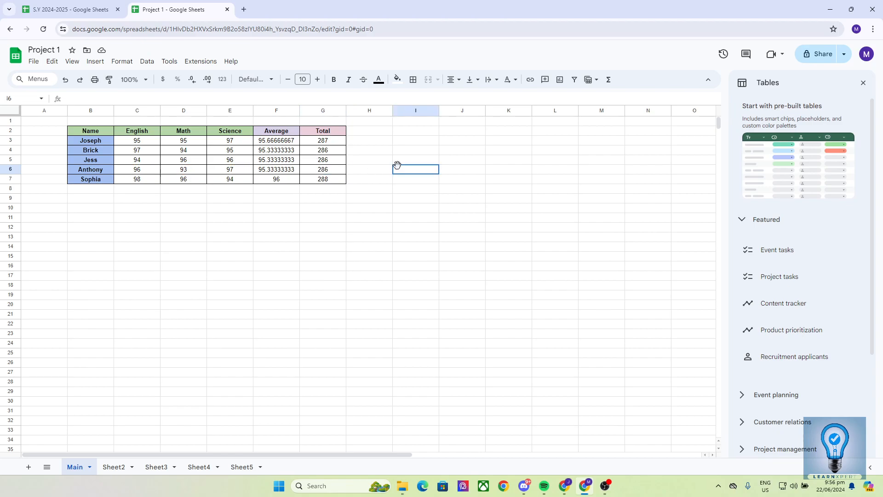
left_click(318, 153)
left_click(330, 162)
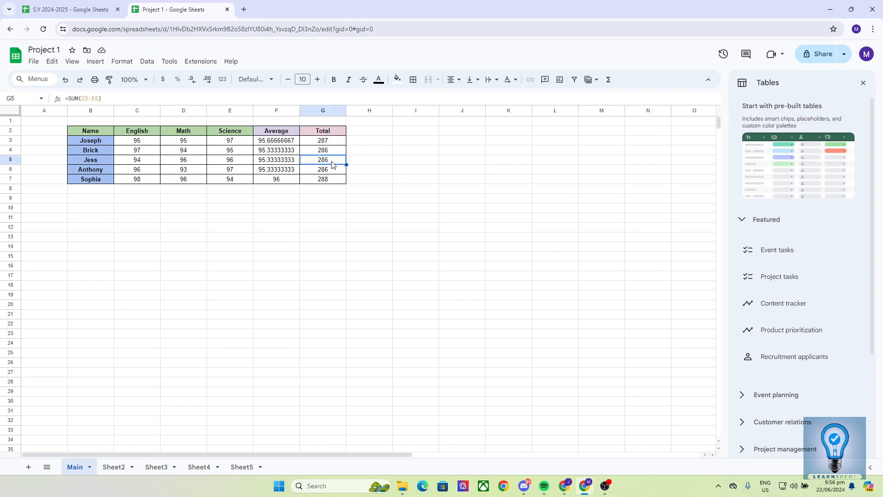
Step: Compare with S.Y 2024-2025 and inspect Jess's total and Brick's average formulas
left_click(71, 10)
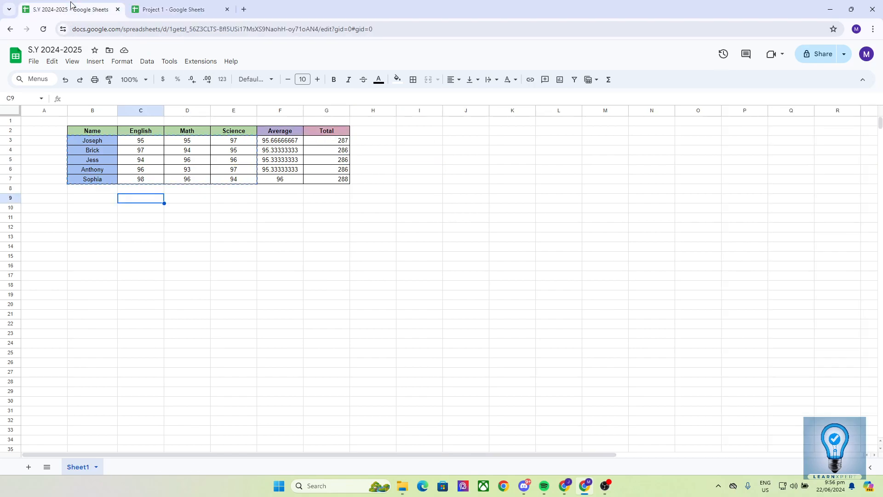
left_click(165, 13)
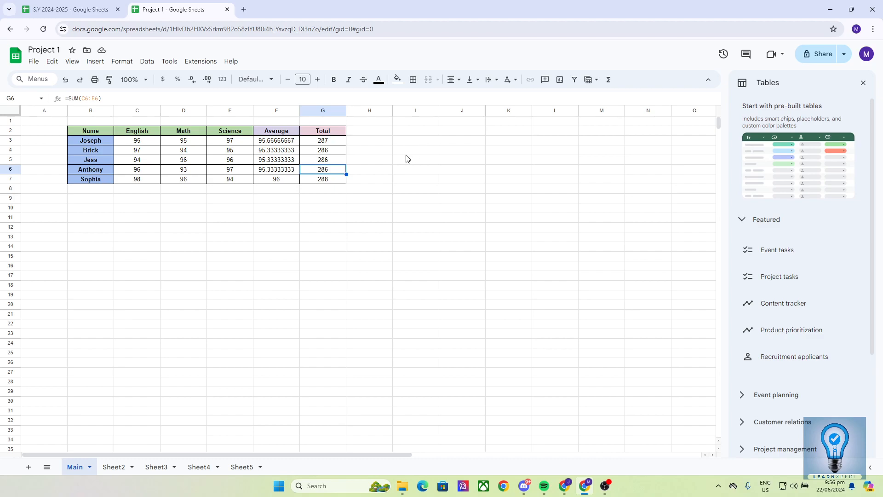
left_click(354, 139)
left_click(322, 163)
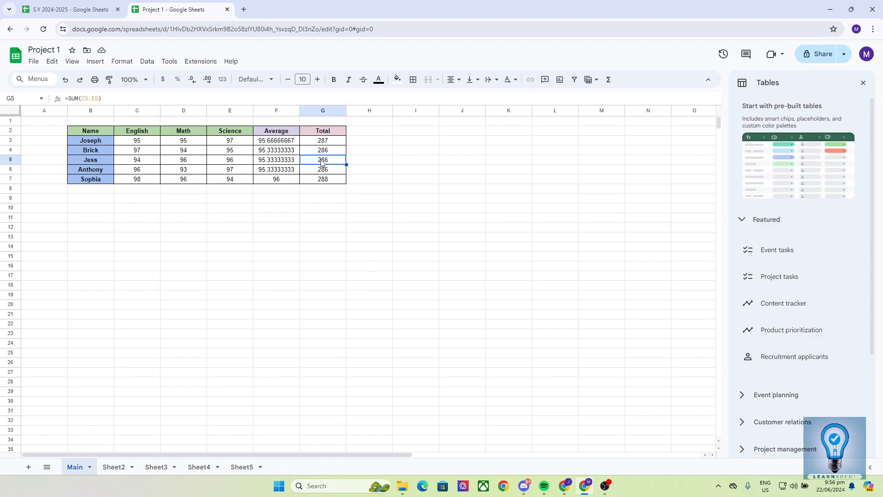
left_click(281, 146)
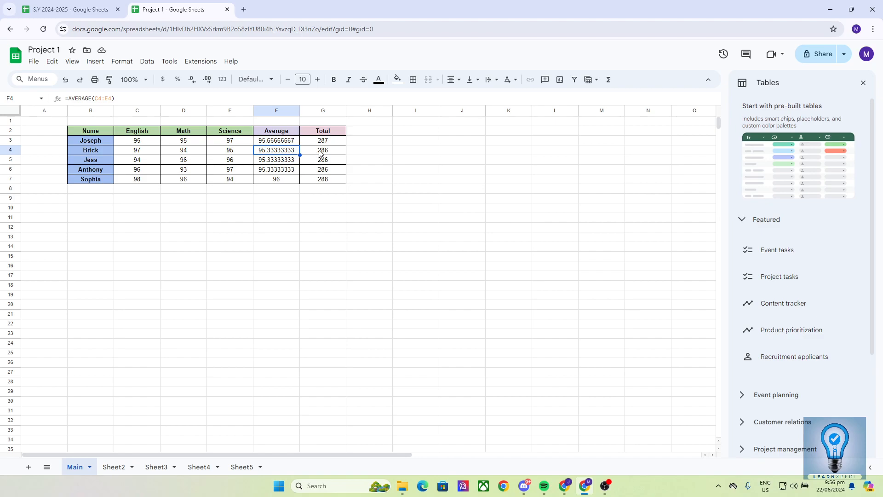
left_click(157, 200)
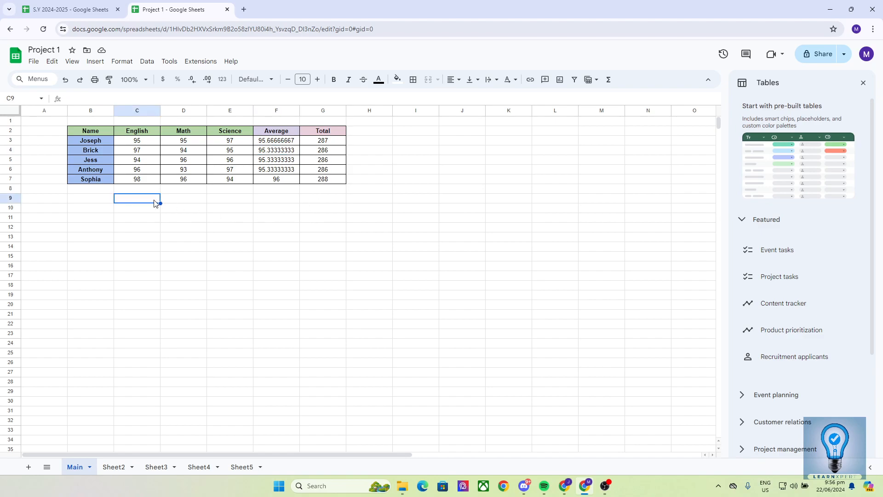
left_click(84, 201)
left_click(113, 230)
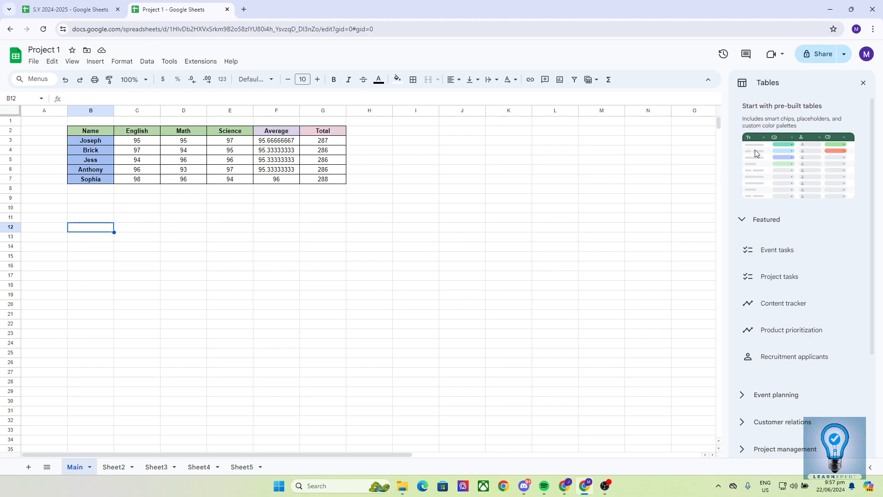
Step: Share Project 1 with the collaborator's e-mail address as Editor and send the invitation
left_click(819, 52)
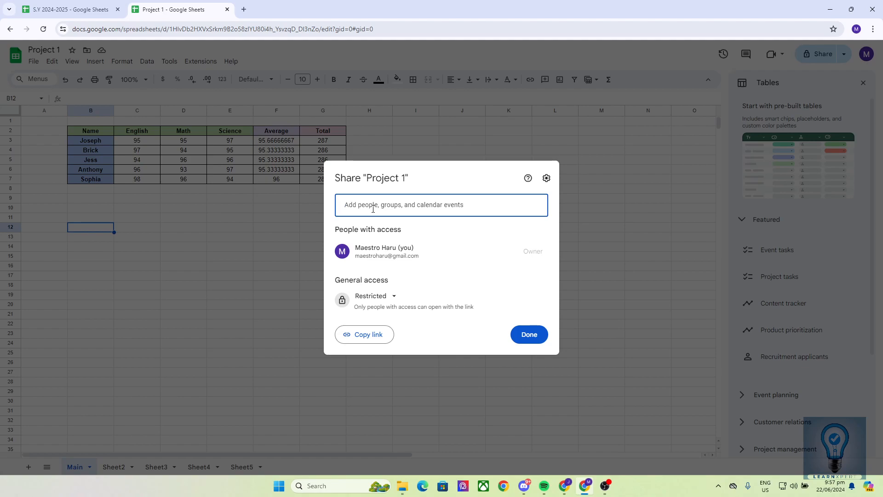
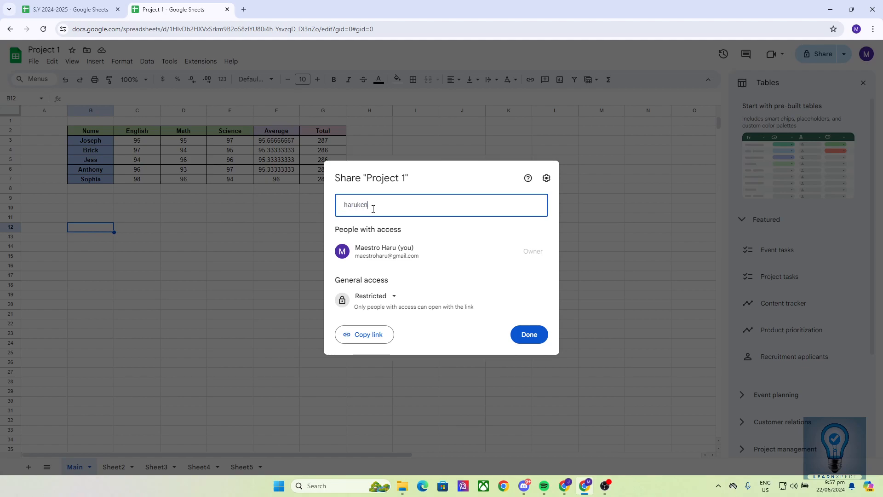
left_click(445, 238)
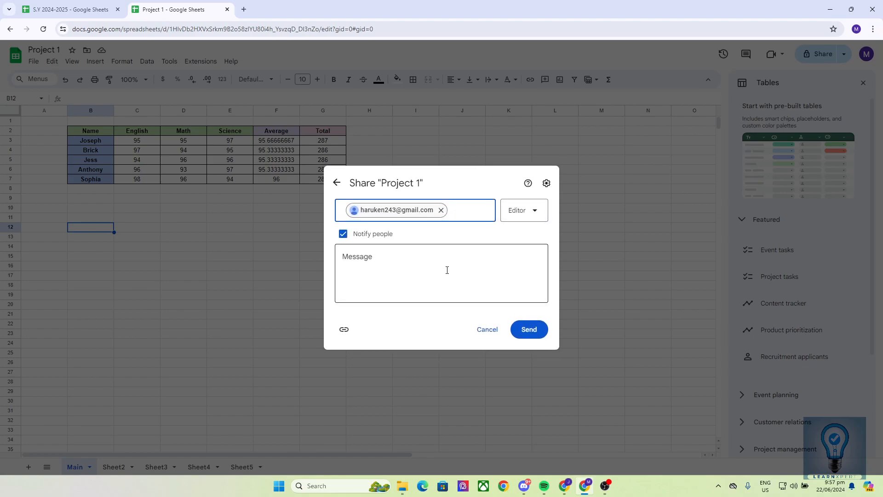
left_click(520, 217)
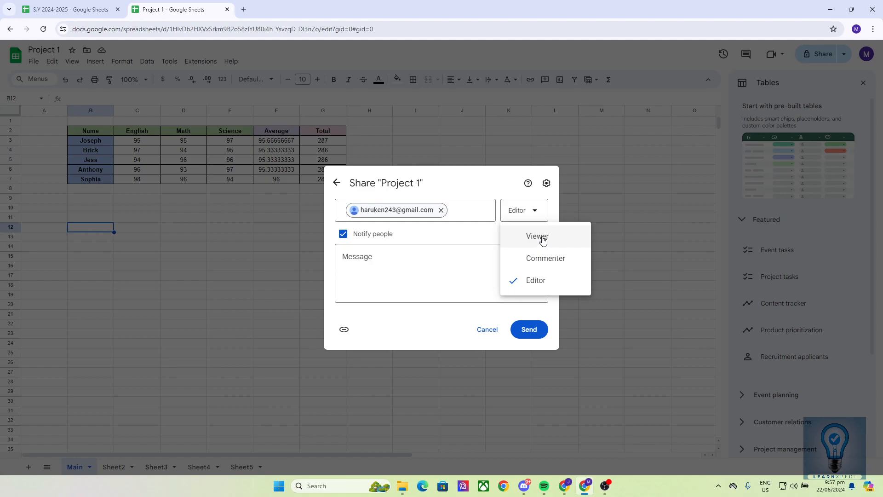
left_click(572, 245)
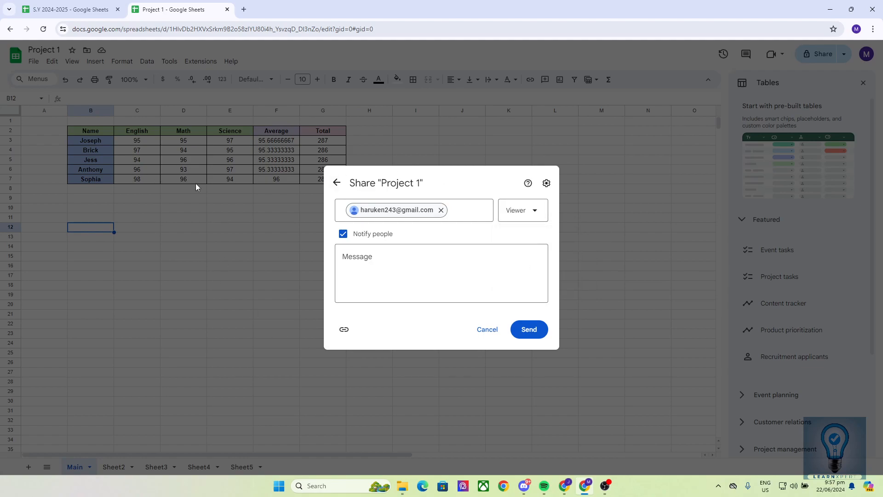
left_click(522, 210)
left_click(529, 257)
left_click(520, 215)
left_click(537, 280)
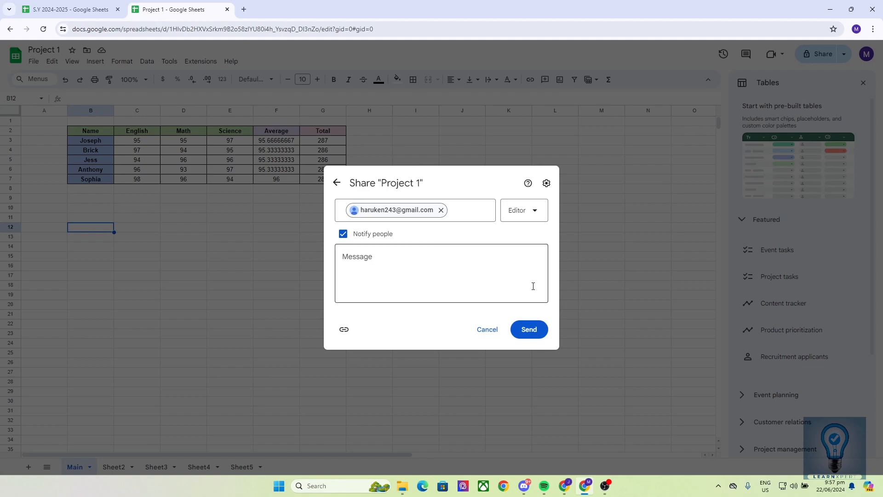
left_click(532, 332)
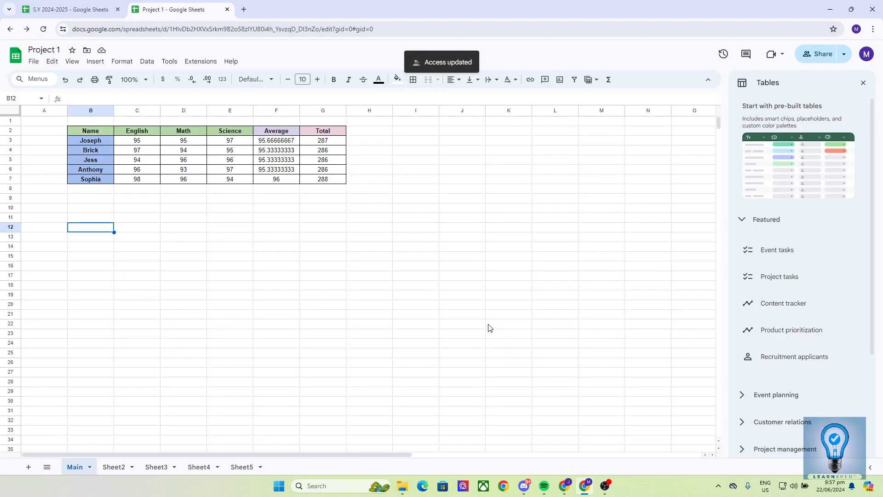
Step: Change Project 1's general access from Restricted to Anyone with the link, with the Editor role
left_click(814, 55)
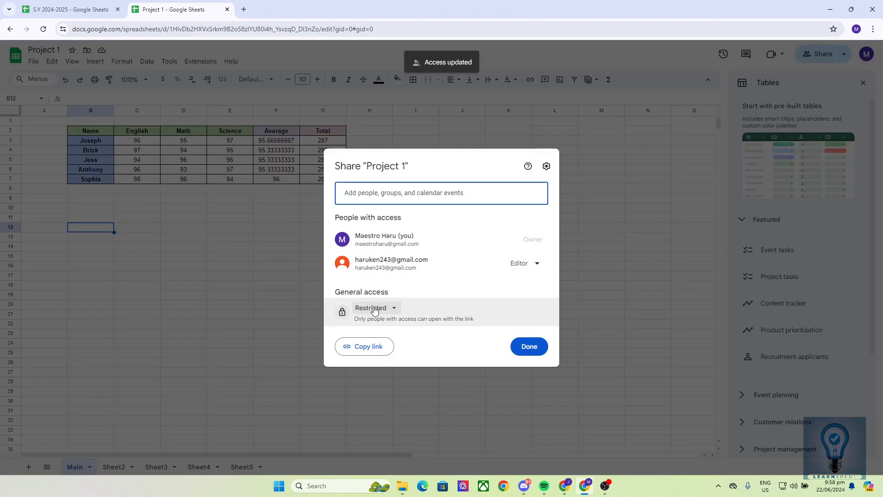
left_click(373, 309)
left_click(405, 350)
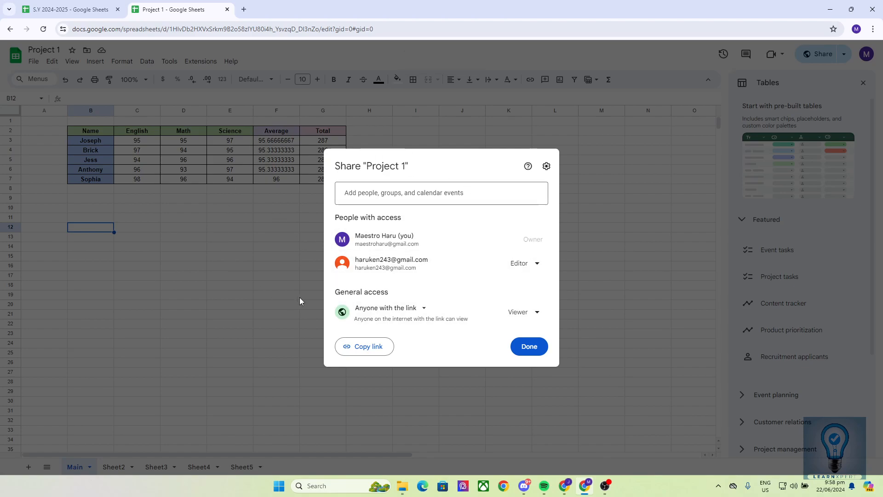
left_click(521, 313)
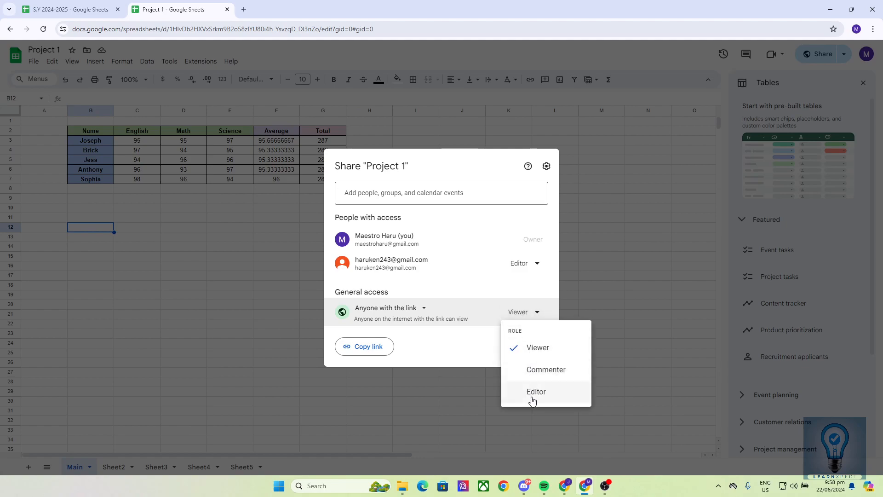
left_click(532, 396)
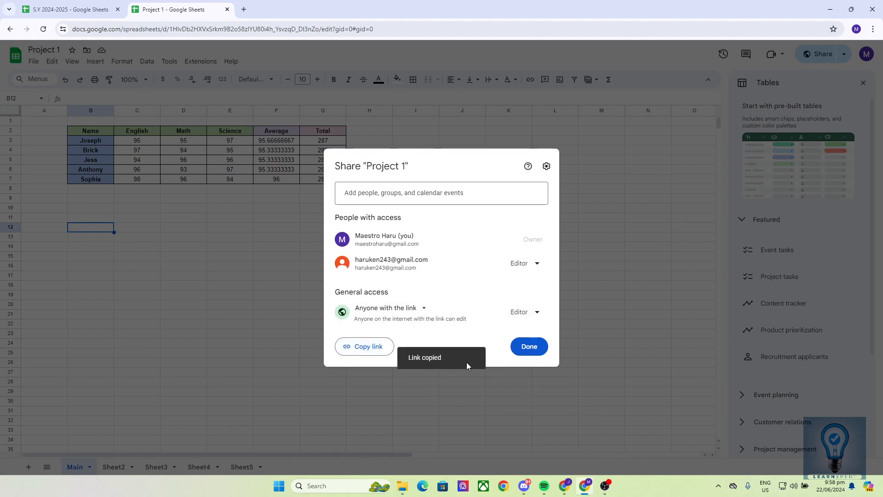
left_click(536, 348)
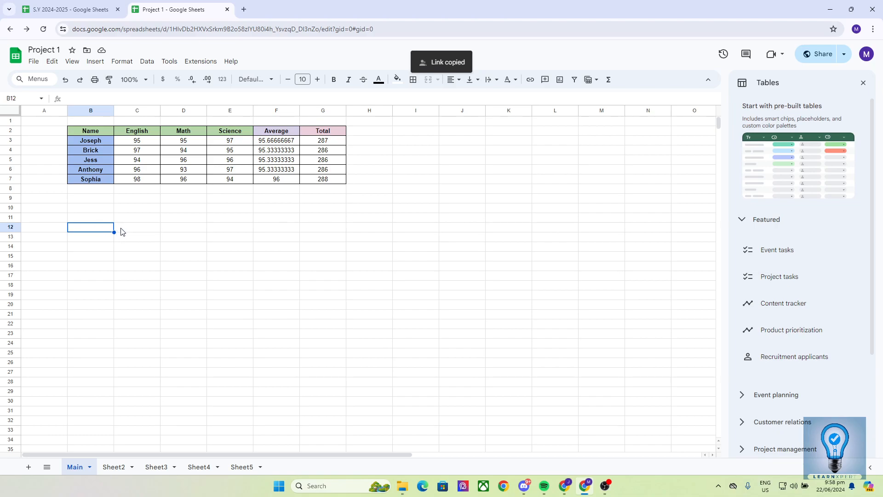
Step: Start a draft comment on cell B10 by mistake
left_click(98, 209)
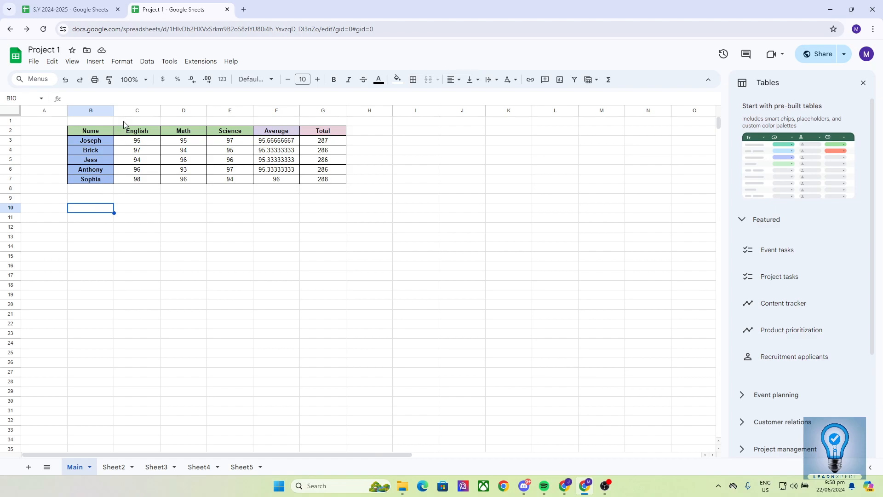
left_click(95, 62)
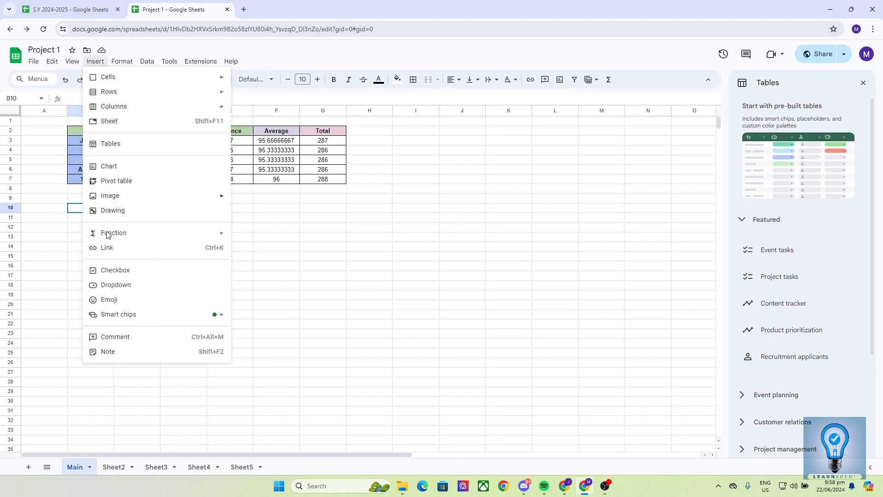
left_click(129, 337)
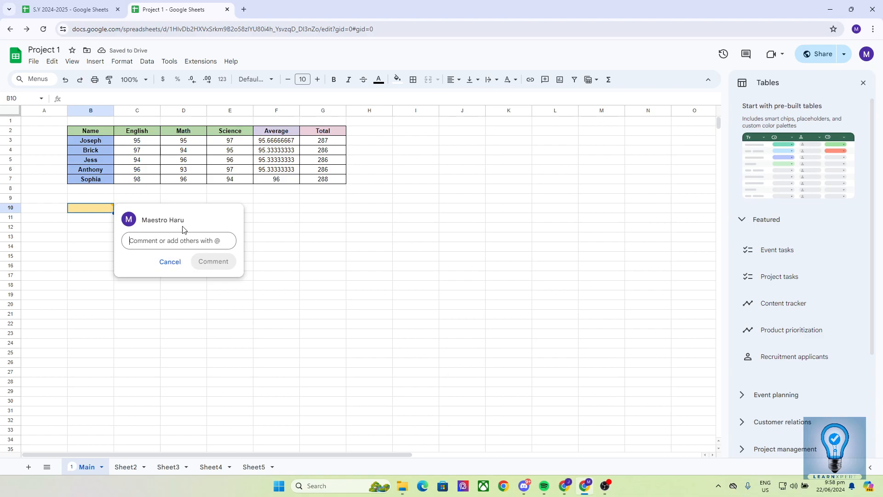
left_click(326, 208)
left_click(71, 209)
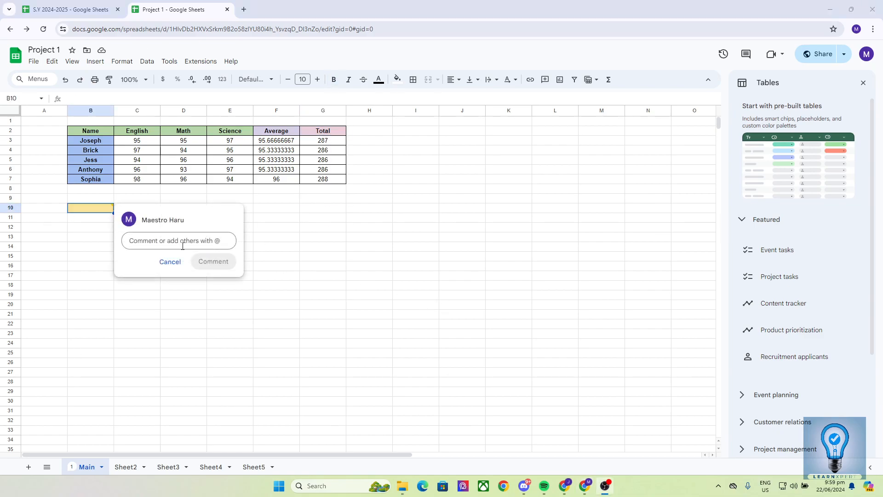
Step: Post the comment 'Change its cell color.' on Total header cell G2 instead
left_click(326, 133)
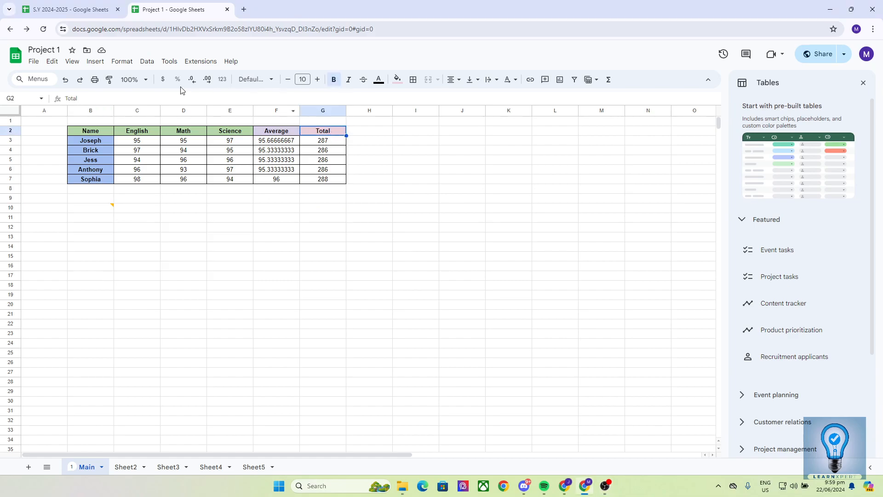
left_click(90, 62)
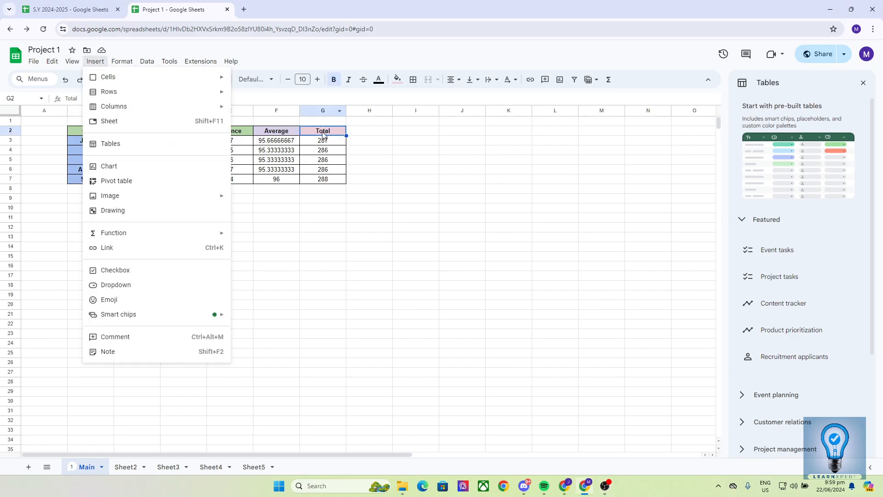
left_click(132, 336)
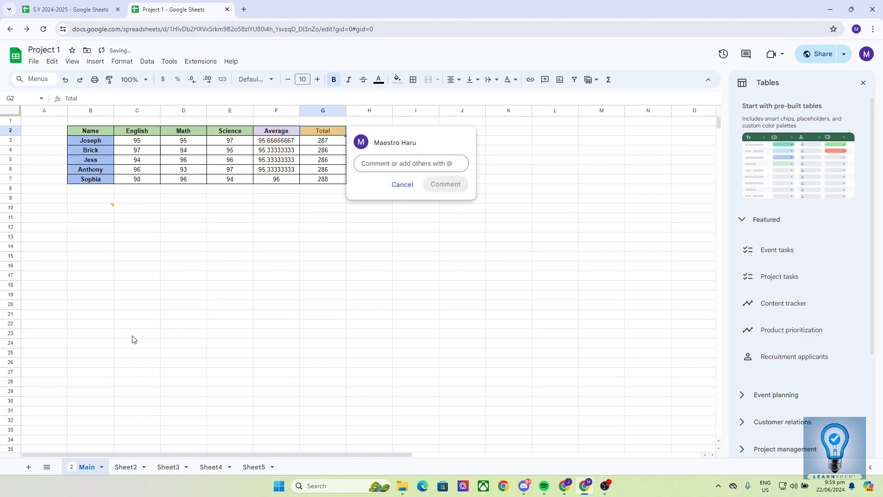
type("Change its cell color")
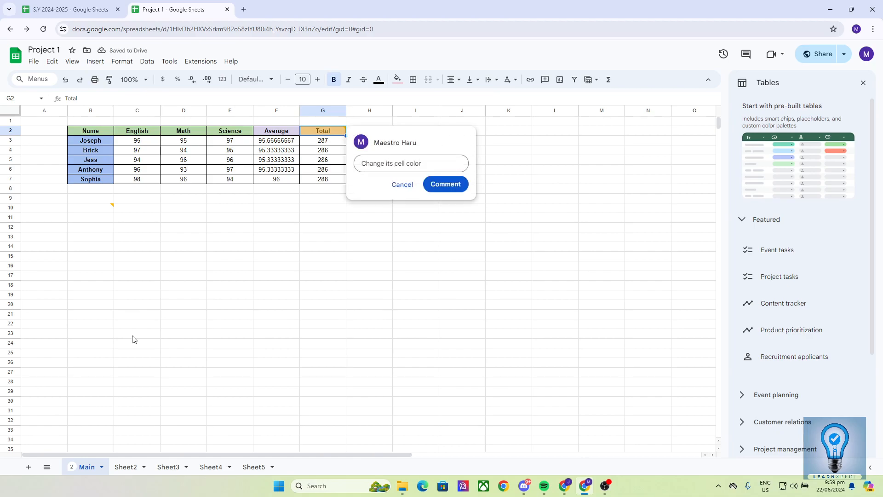
type(".")
left_click(447, 184)
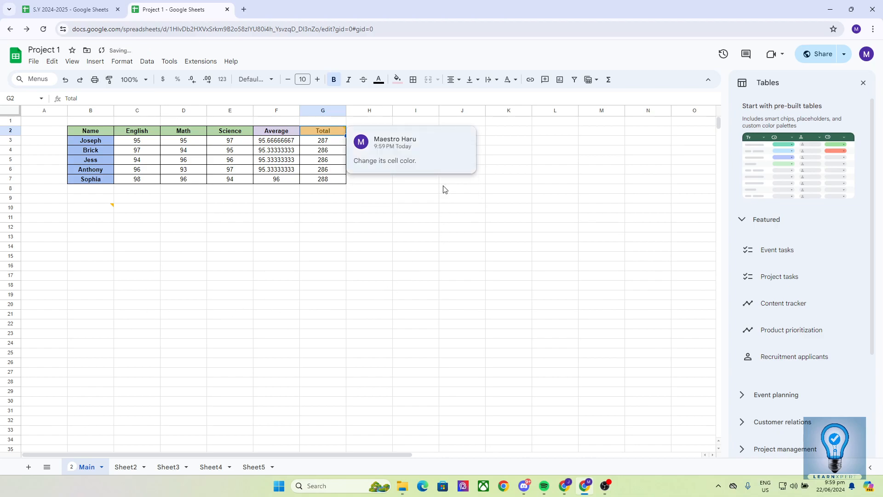
left_click(420, 211)
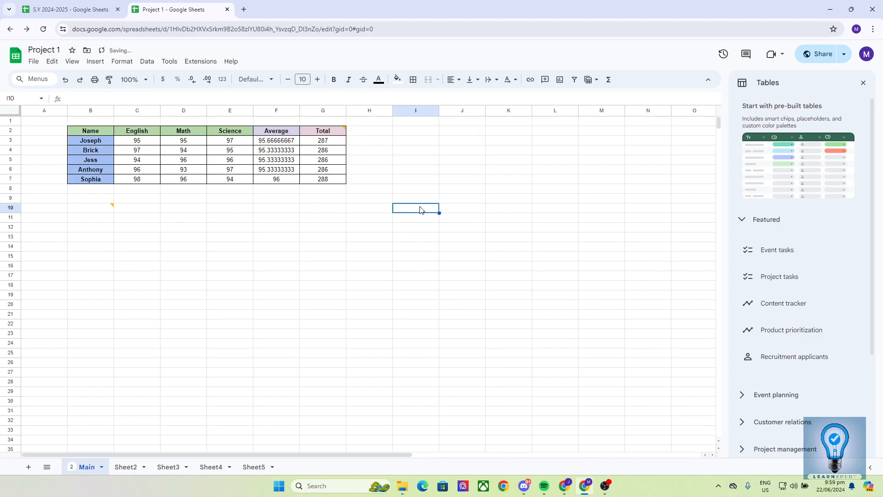
left_click(327, 133)
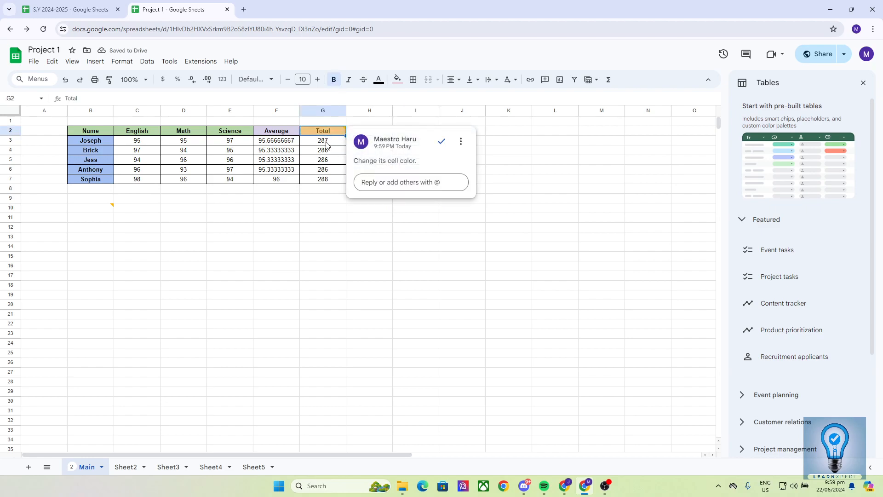
left_click(353, 239)
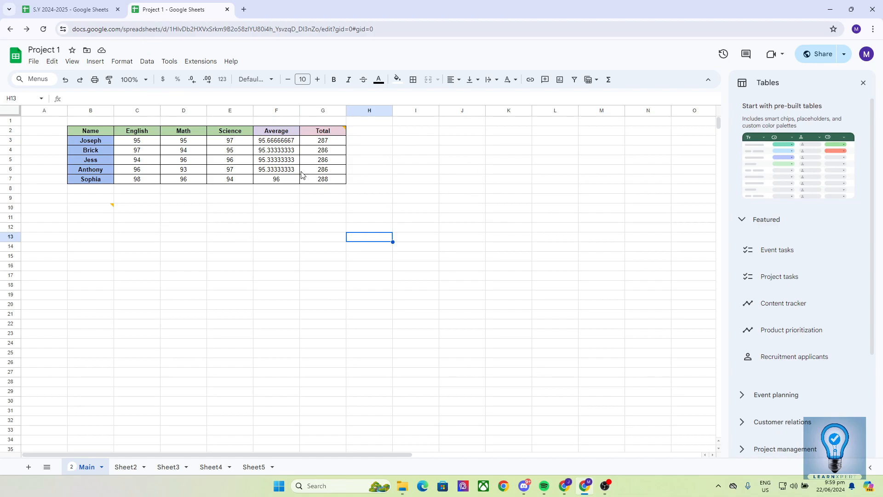
Step: Dismiss the Math column's right-click menu and open the File menu
right_click(191, 178)
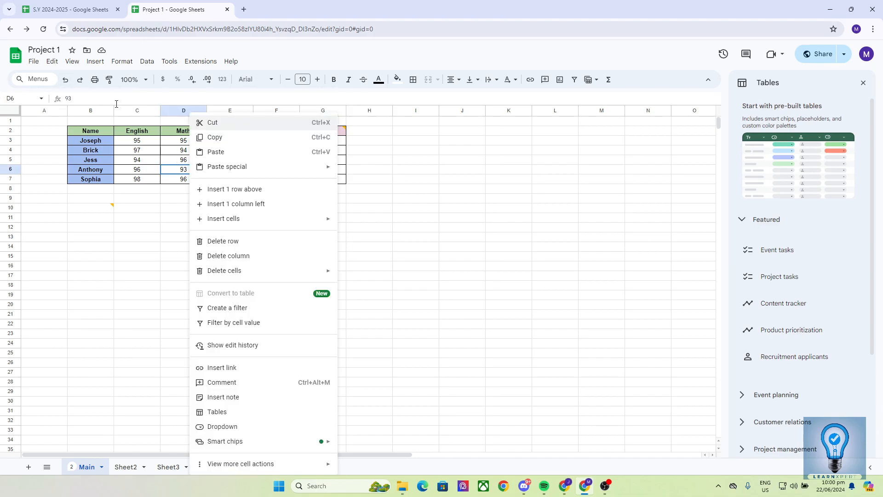
left_click(132, 198)
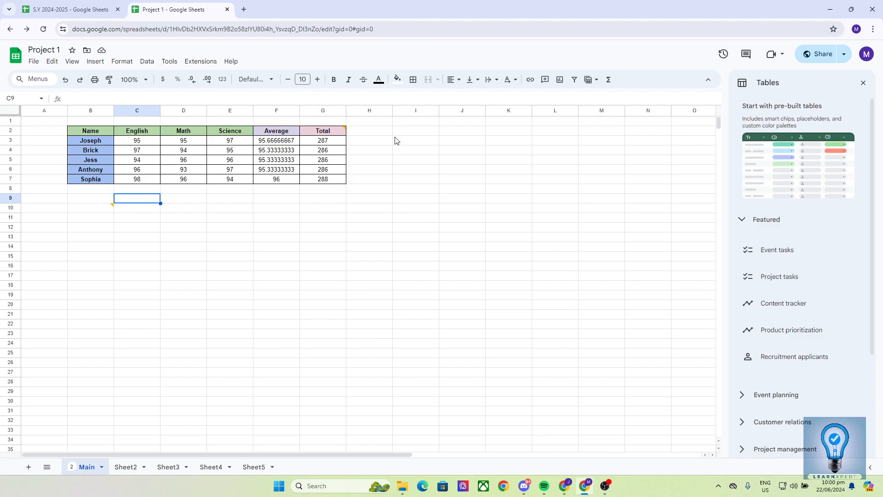
left_click(33, 60)
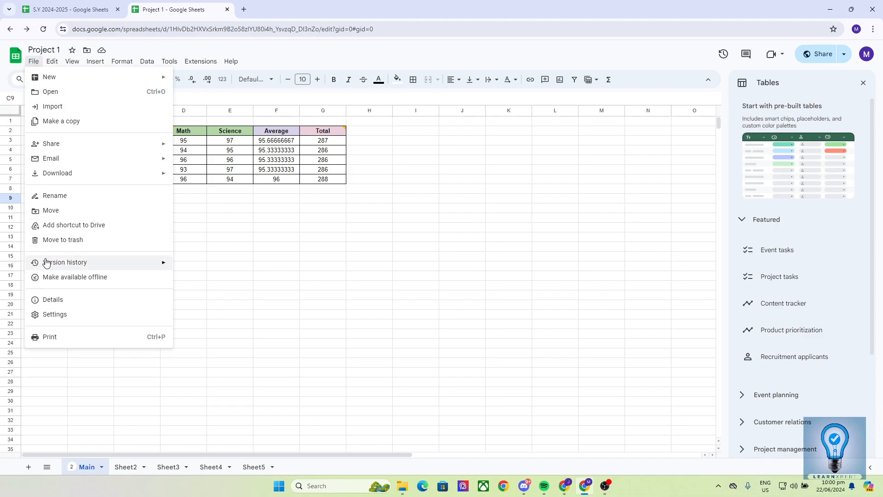
mouse_move(46, 263)
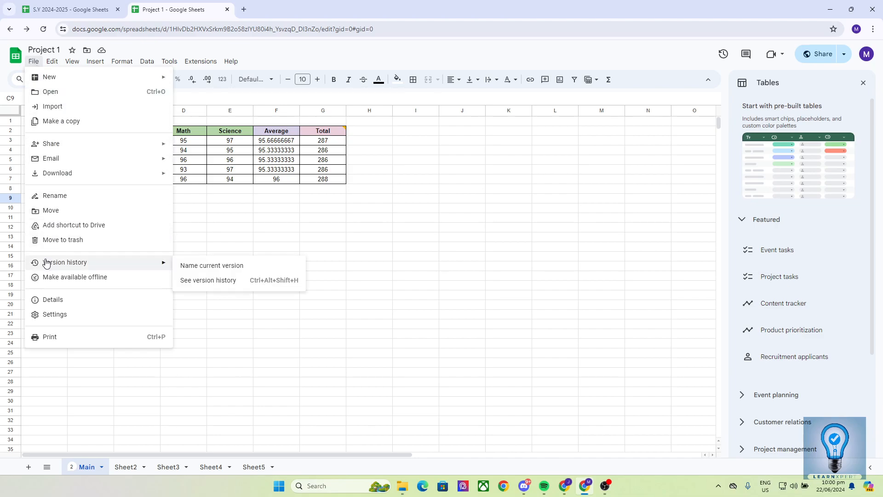
left_click(193, 281)
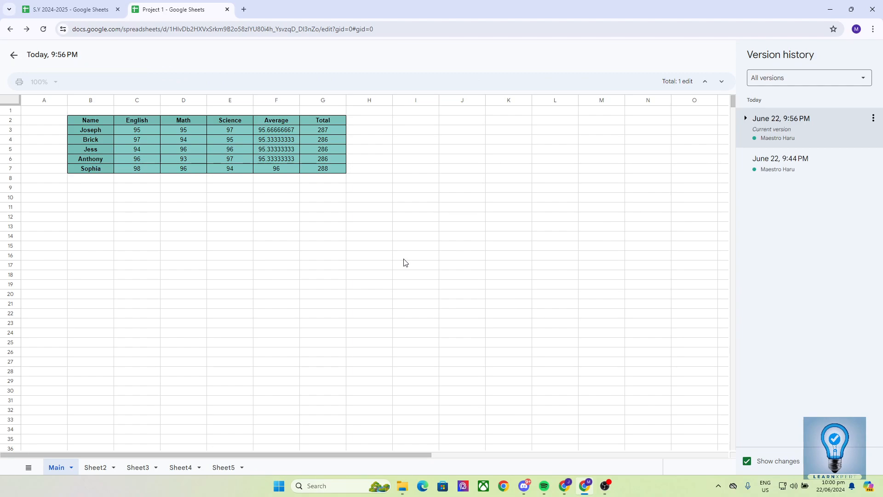
left_click(746, 120)
left_click(788, 205)
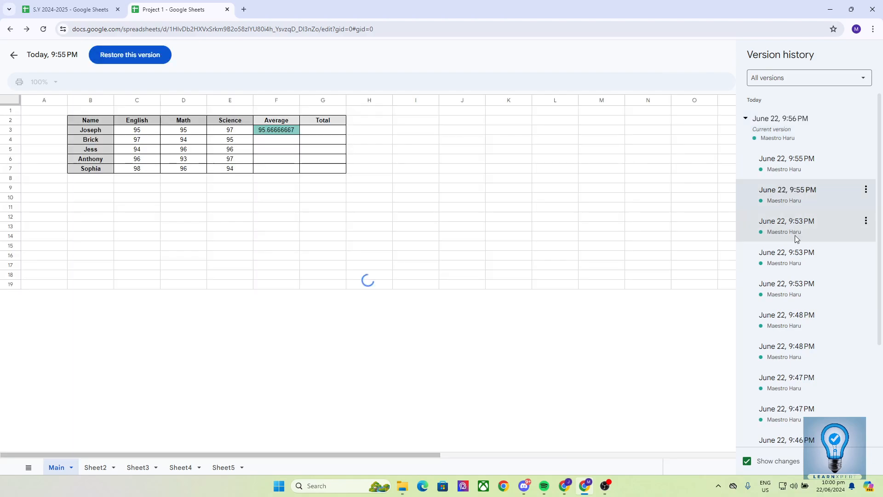
left_click(797, 235)
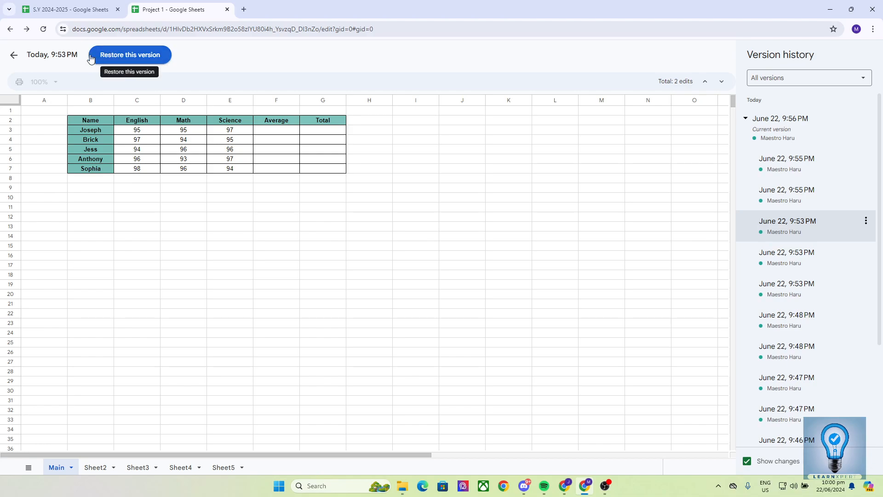
left_click(14, 55)
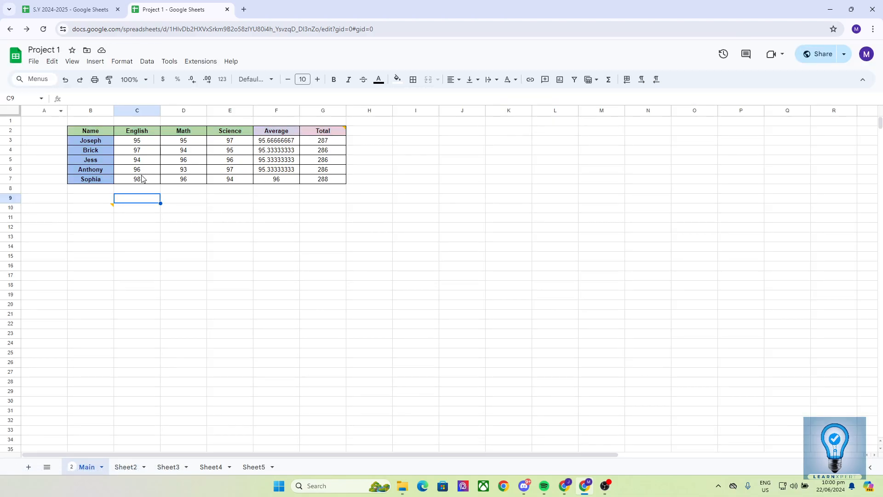
left_click_drag(86, 132, 320, 180)
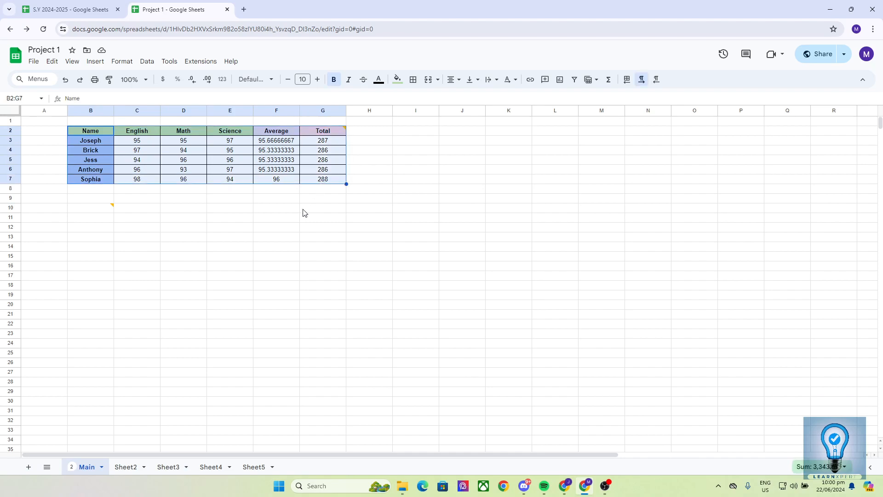
left_click(288, 226)
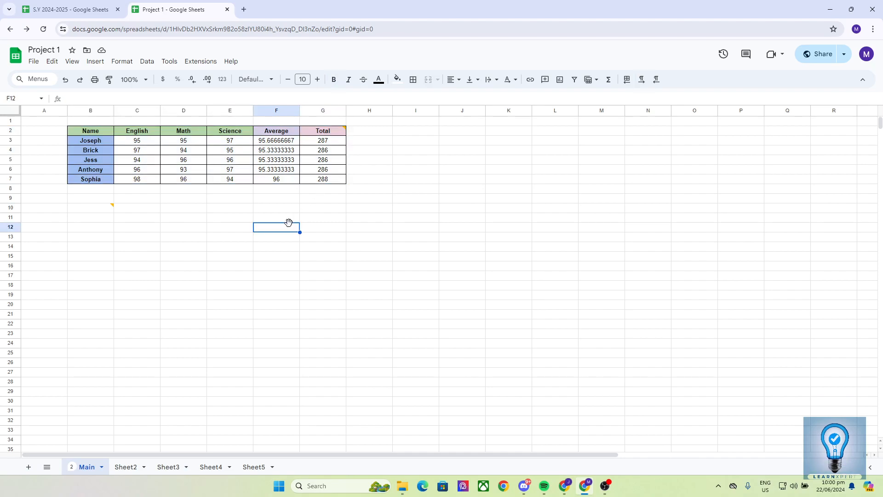